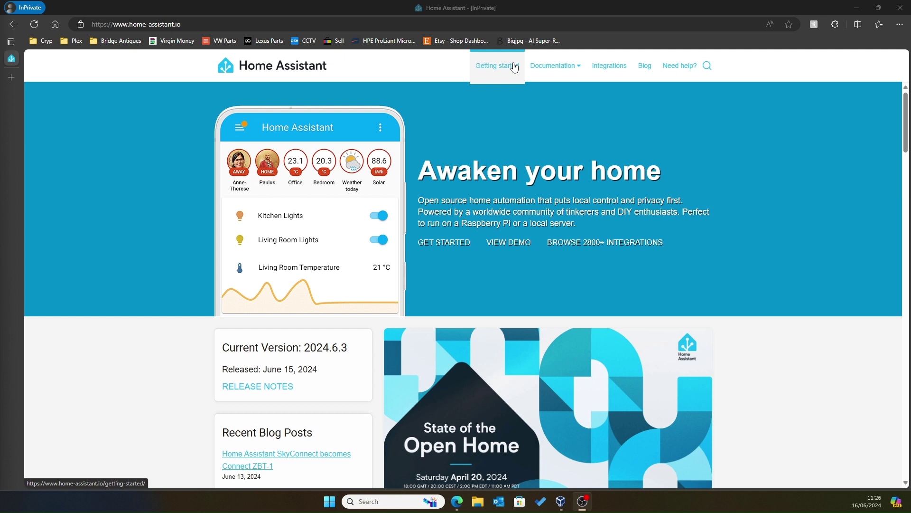
# - Open the Installation page from the Home Assistant site's Getting started section
pyautogui.click(514, 67)
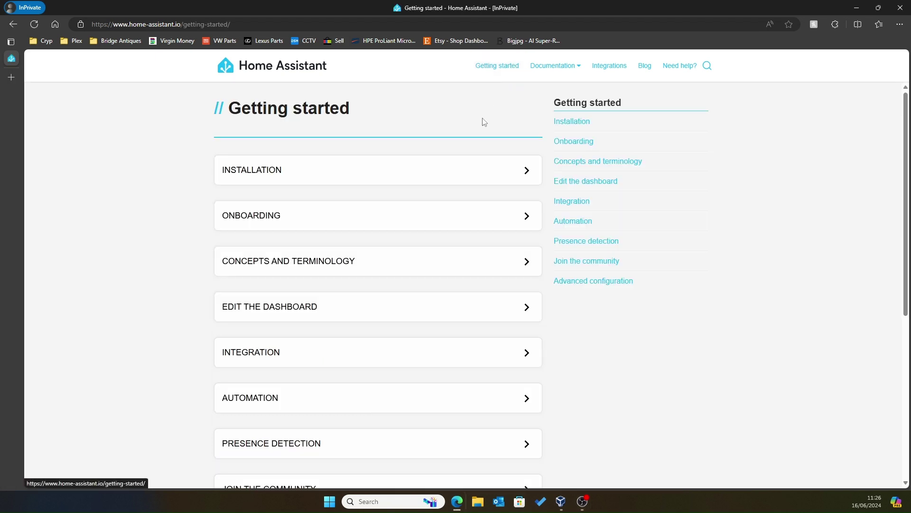
pyautogui.click(453, 184)
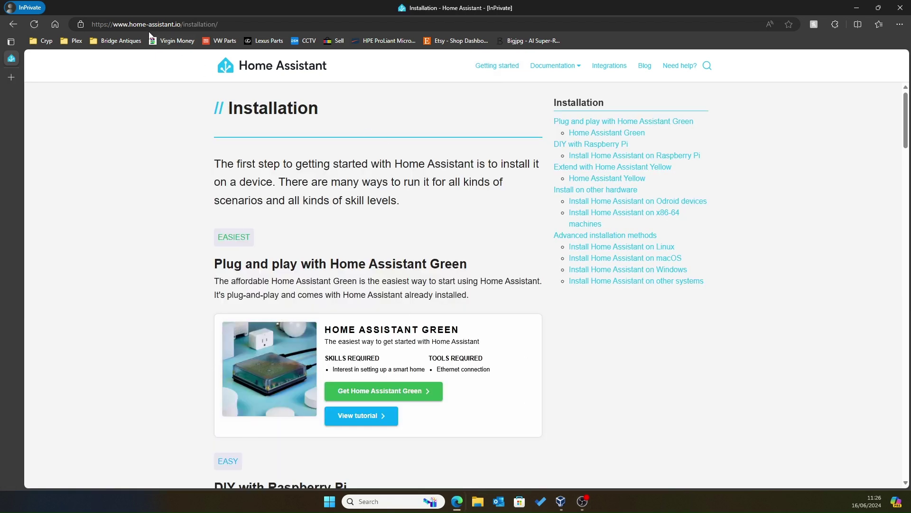
pyautogui.moveTo(128, 25); pyautogui.dragTo(180, 27)
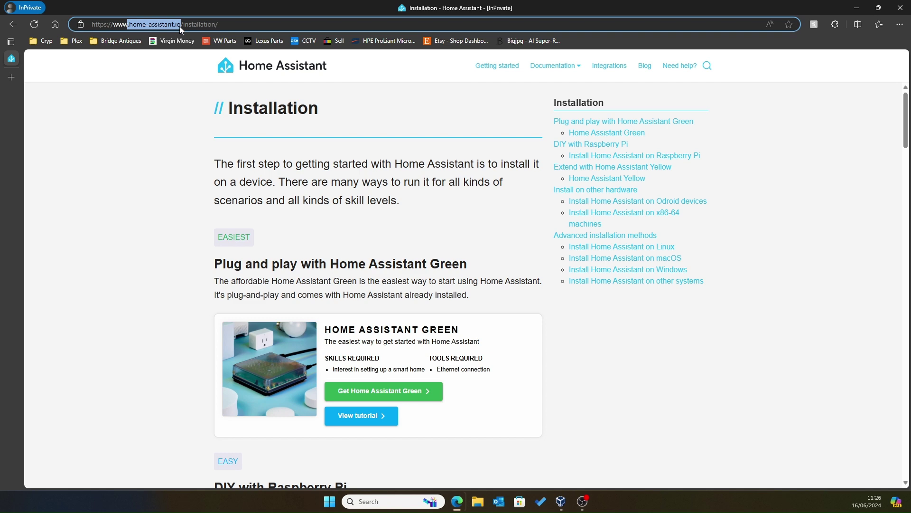
pyautogui.click(484, 64)
pyautogui.hotkey('alt', 'Left')
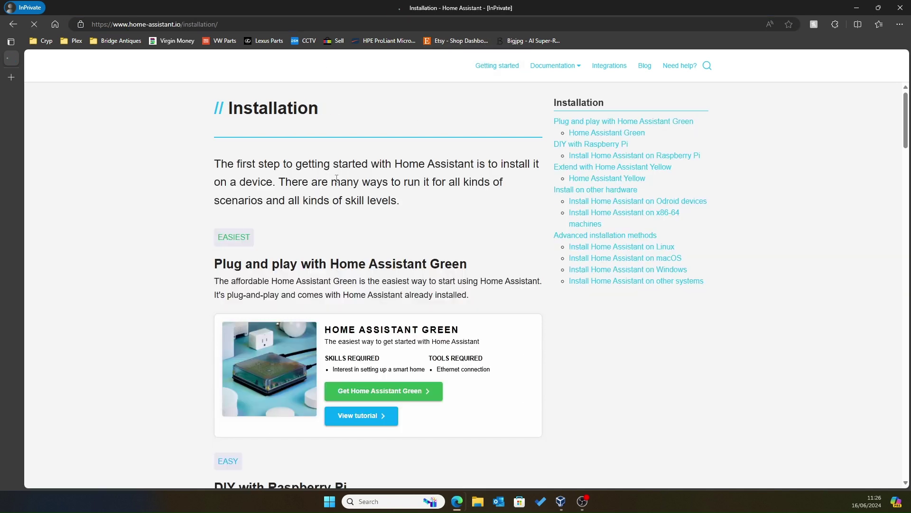
# - Look through the Home Assistant installation methods and open the tutorial for installing on x86-64 machines
pyautogui.scroll(-3, 335, 249)
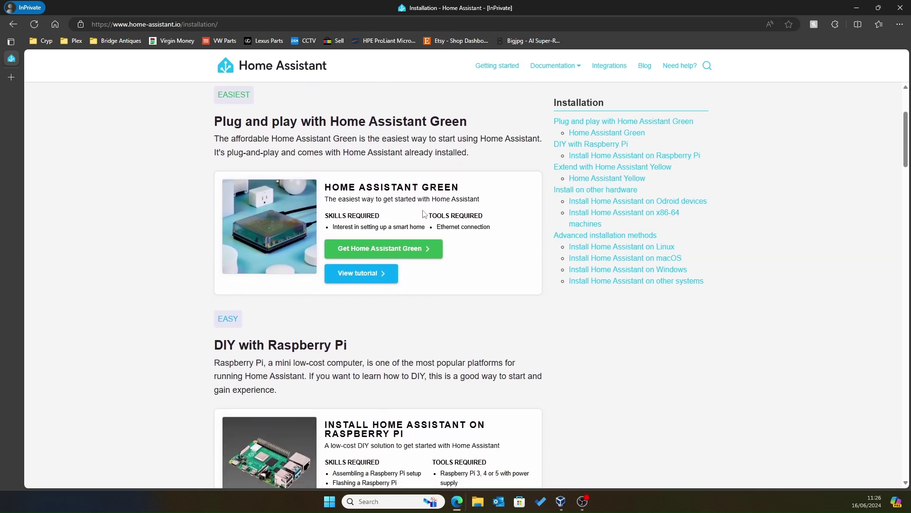
pyautogui.scroll(-3, 437, 470)
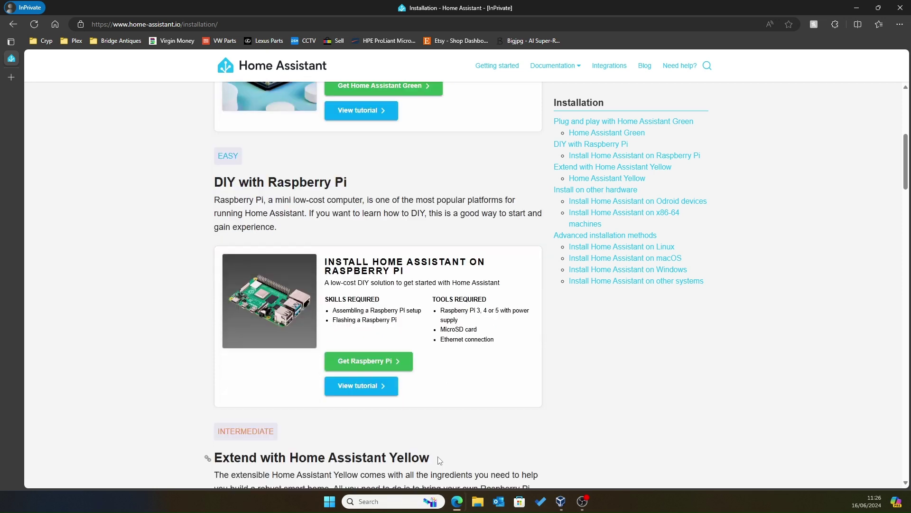
pyautogui.scroll(-2, 440, 459)
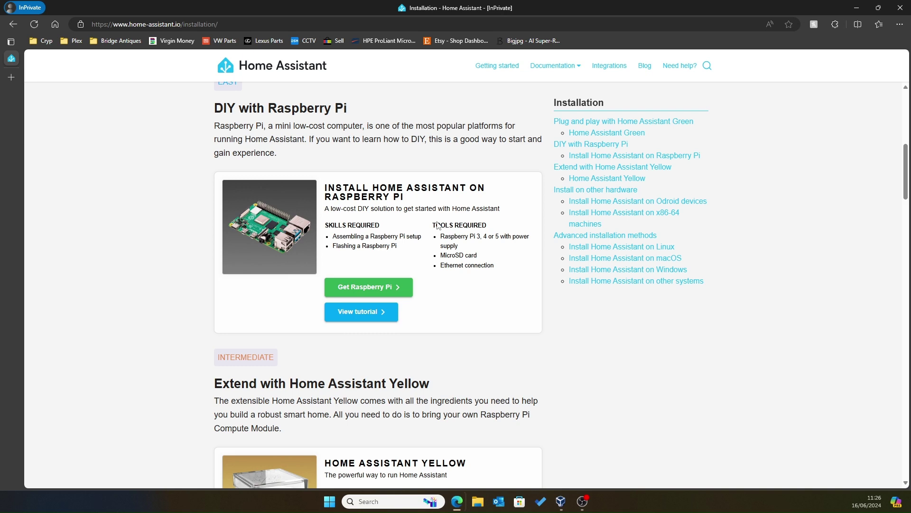
pyautogui.scroll(-8, 438, 225)
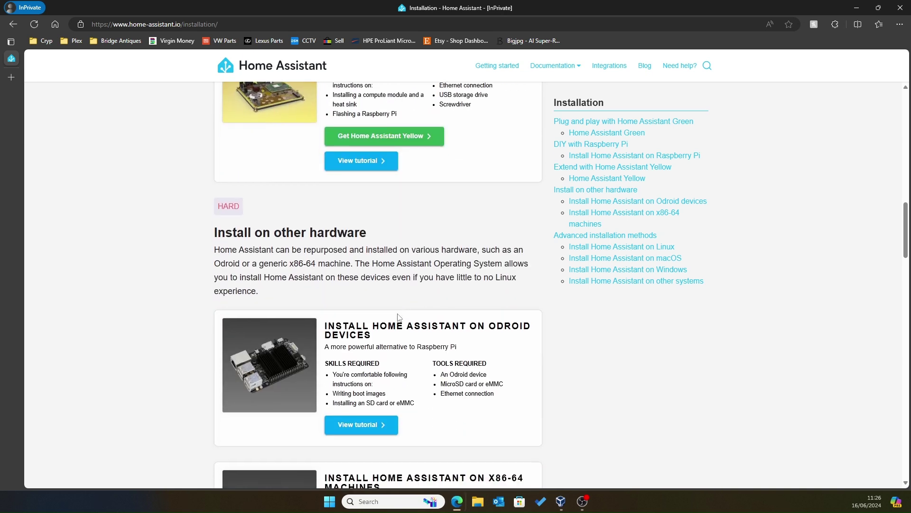
pyautogui.scroll(-5, 398, 317)
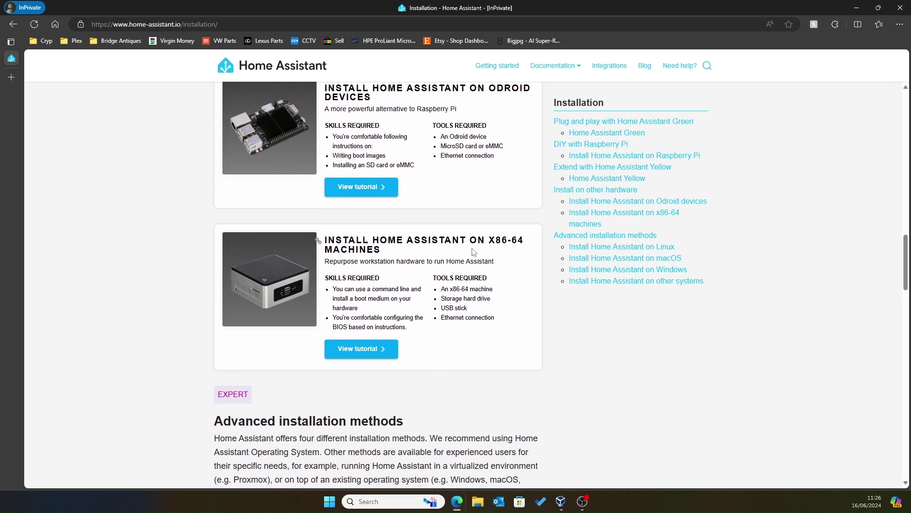
pyautogui.moveTo(473, 251); pyautogui.dragTo(331, 237)
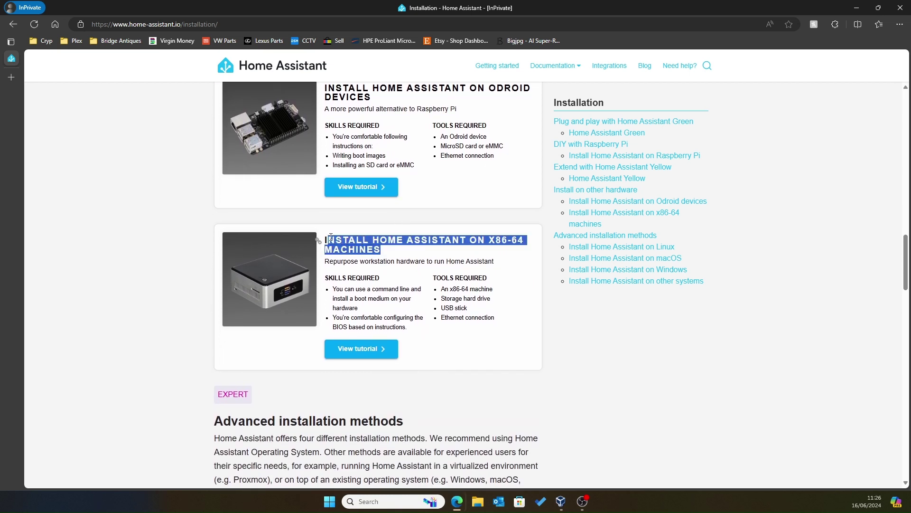
pyautogui.click(383, 352)
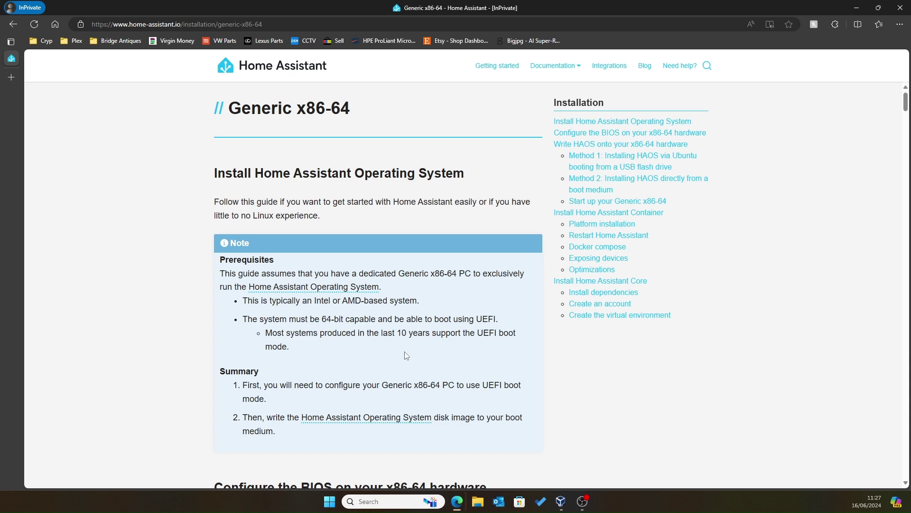
# - Read the Generic x86-64 guide from the BIOS configuration through to Method 1, installing HAOS via Ubuntu from a USB flash drive
pyautogui.scroll(-6, 404, 353)
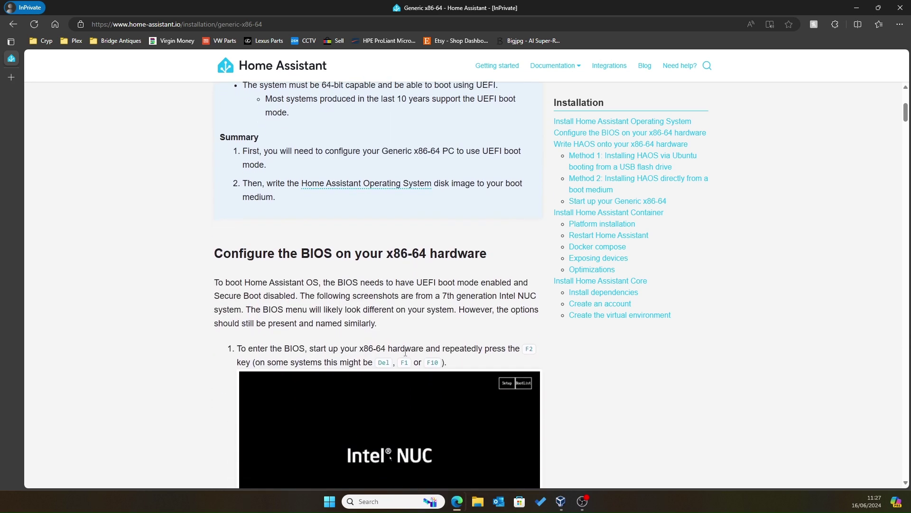
pyautogui.scroll(-10, 405, 353)
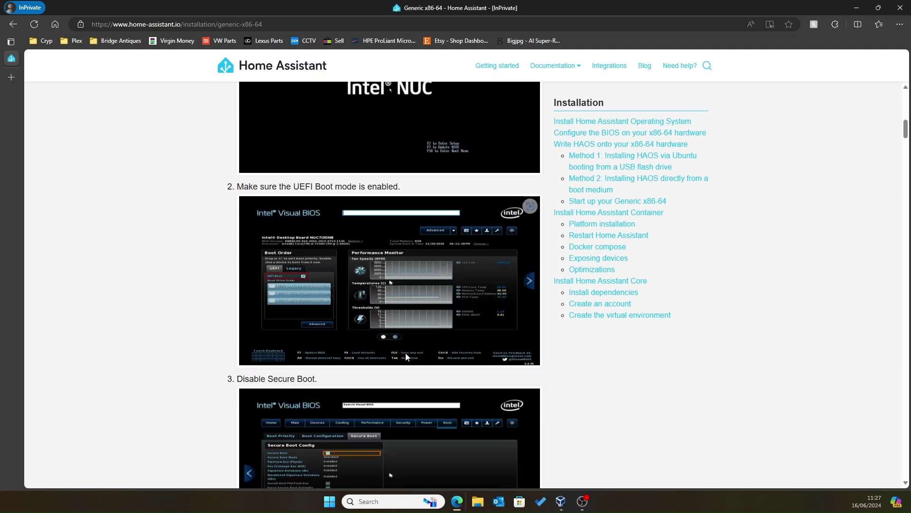
pyautogui.scroll(-8, 406, 352)
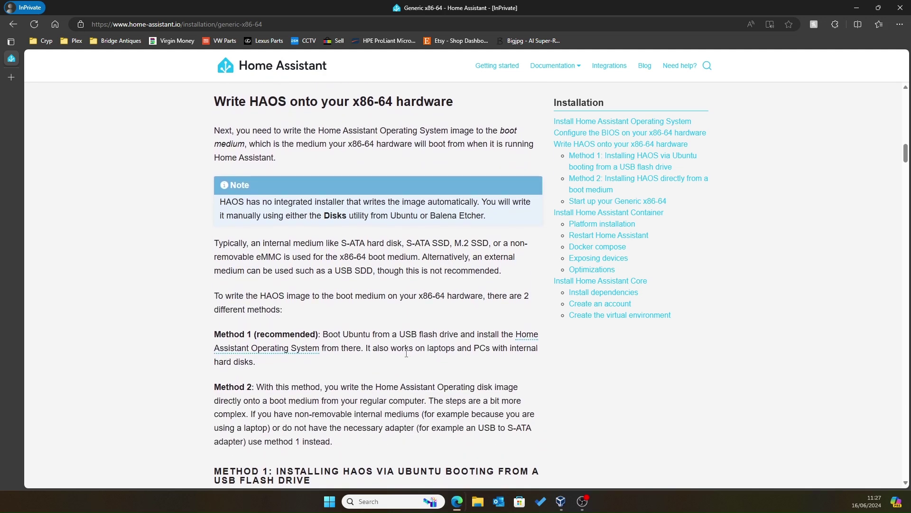
pyautogui.scroll(-3, 406, 356)
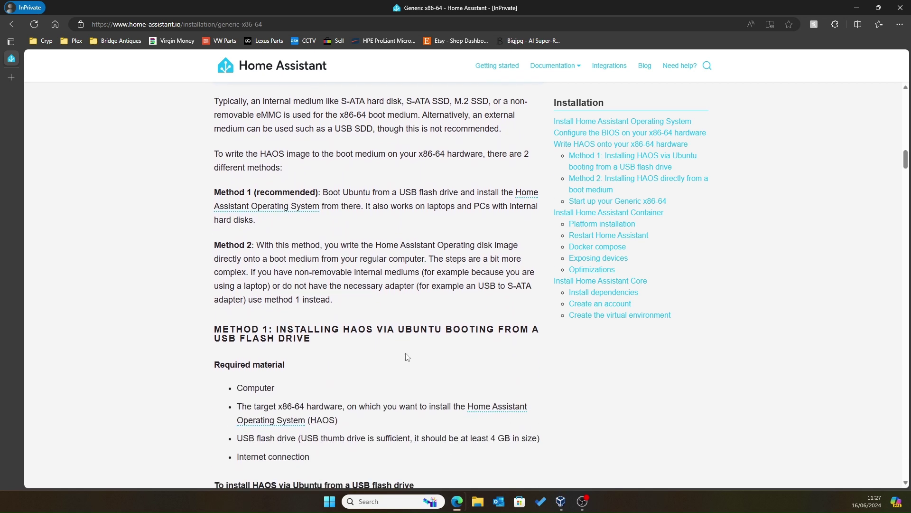
pyautogui.scroll(-2, 406, 354)
pyautogui.scroll(-1, 406, 355)
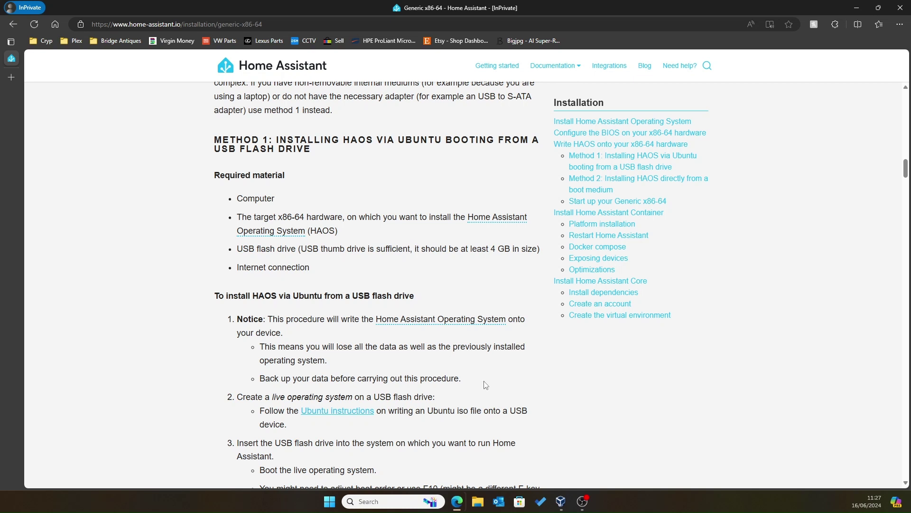
pyautogui.moveTo(475, 319)
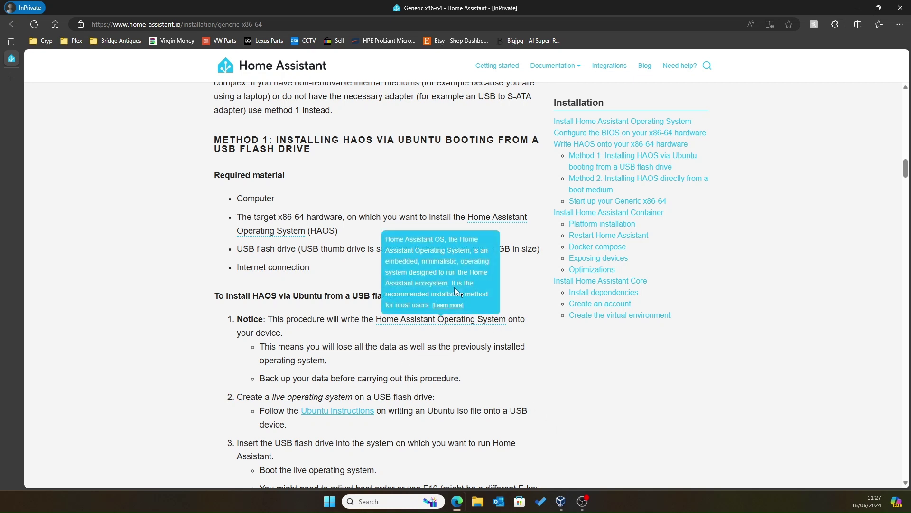
# - Switch to VirtualBox and review the Home Assistant YouTube machine's general, system, processor, display and virtual hard disk settings
pyautogui.click(561, 502)
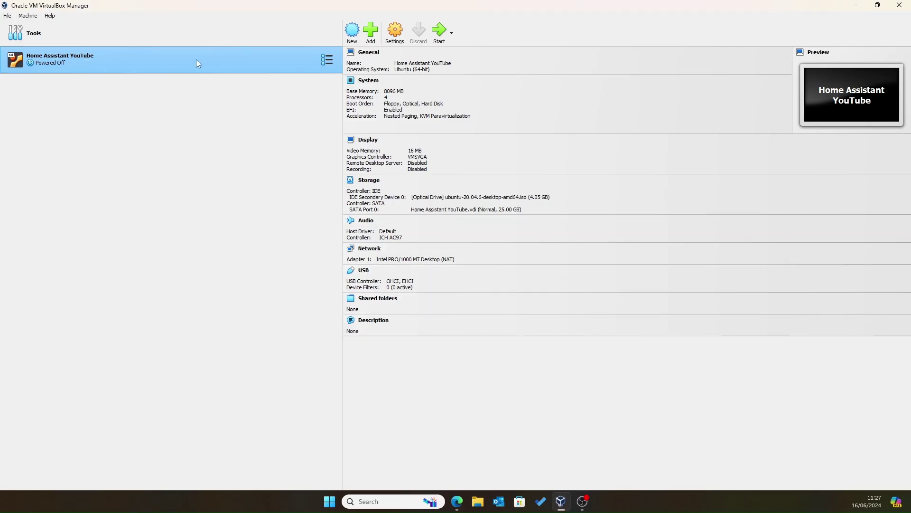
pyautogui.click(396, 31)
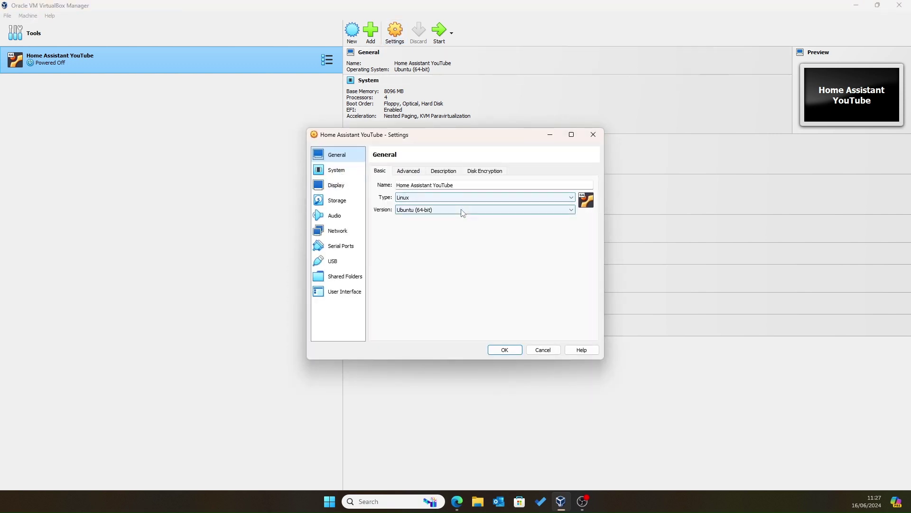
pyautogui.click(340, 173)
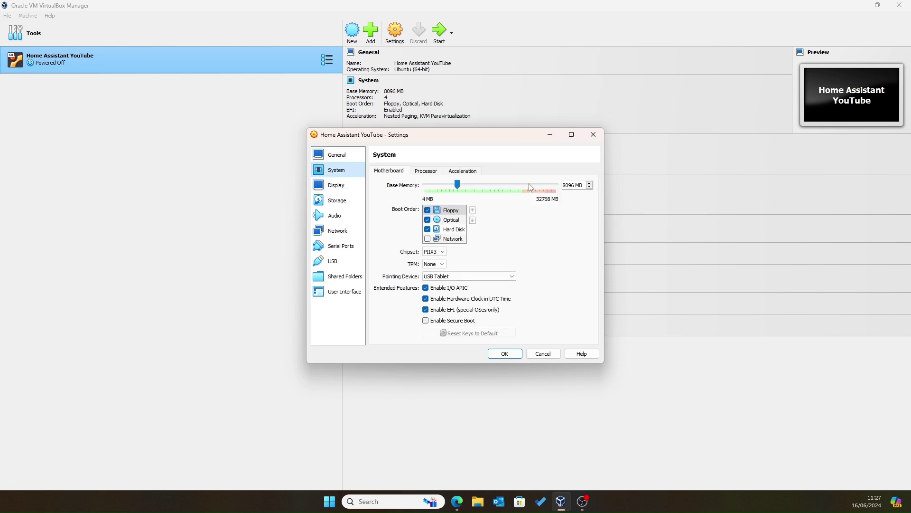
pyautogui.click(421, 172)
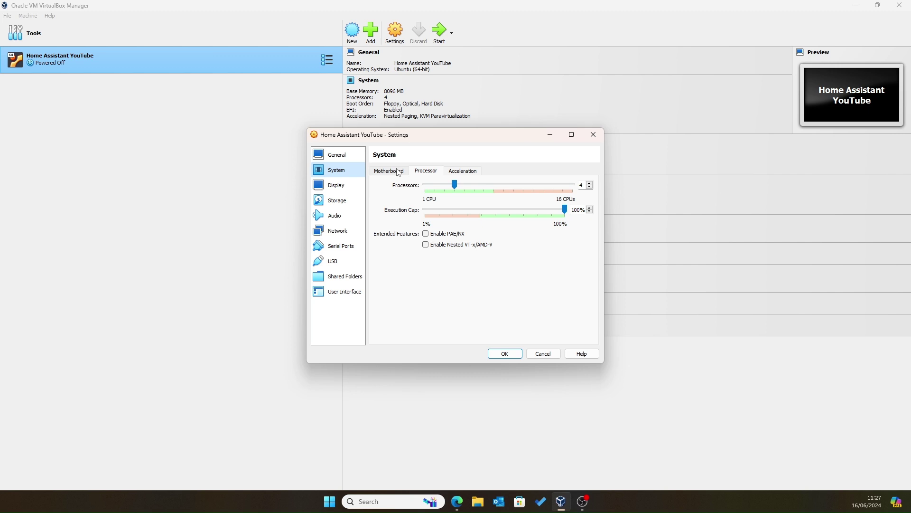
pyautogui.click(338, 186)
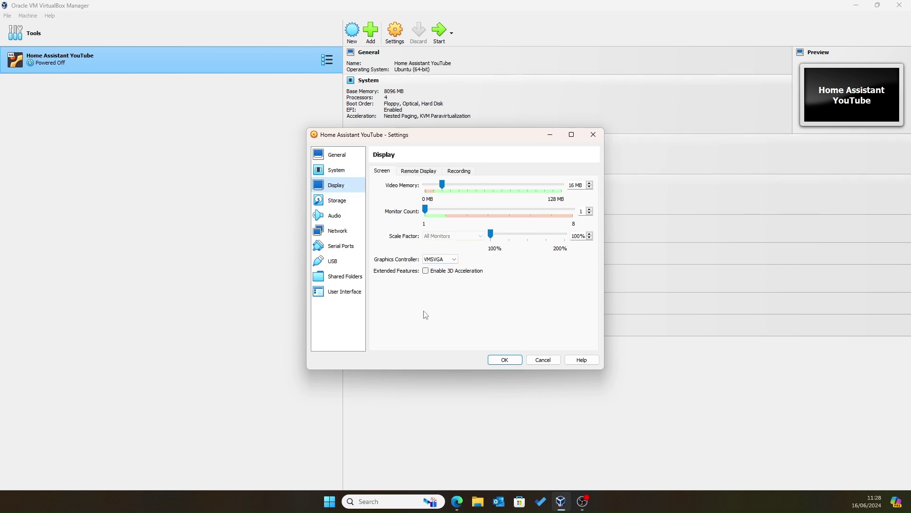
pyautogui.click(338, 200)
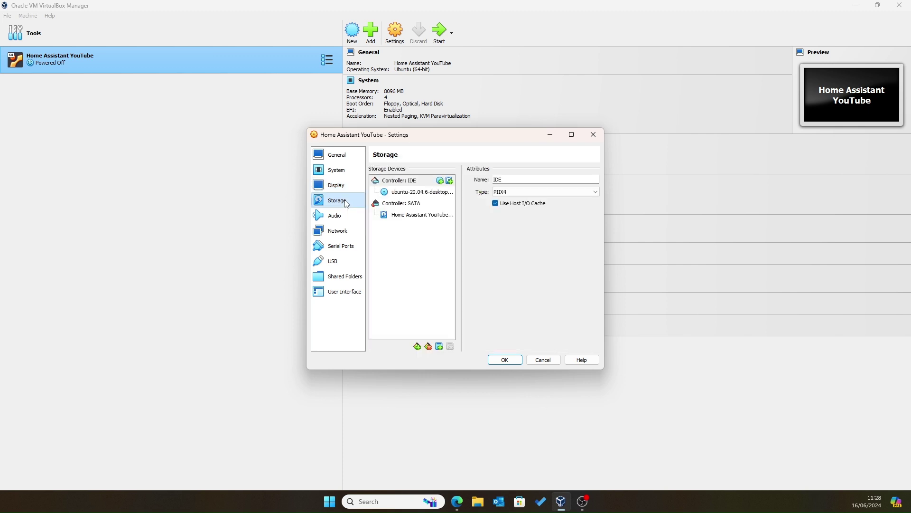
pyautogui.click(403, 216)
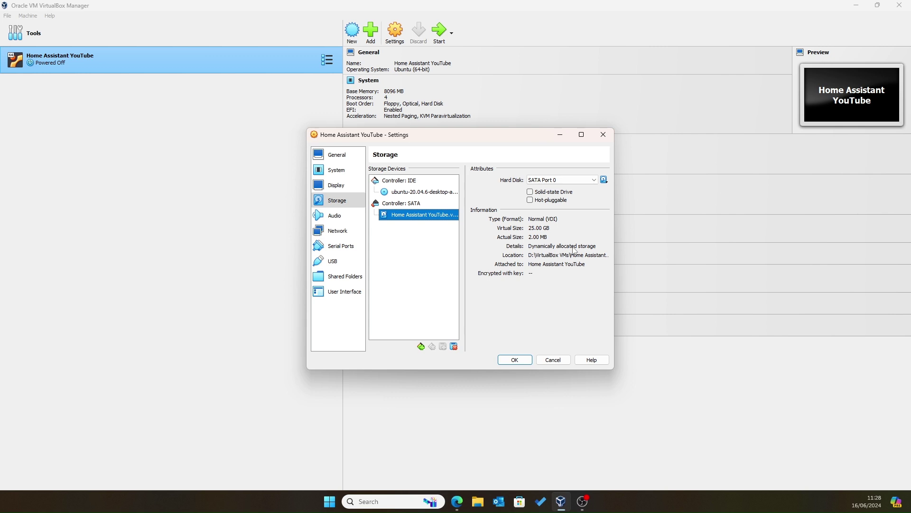
# - Disable the virtual machine's audio, attach network Adapter 1 to Bridged Adapter, and save the settings
pyautogui.click(335, 215)
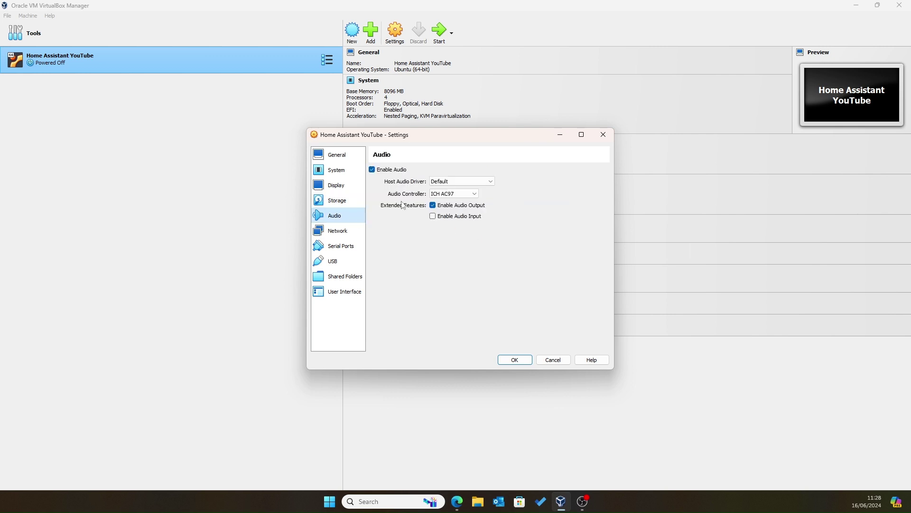
pyautogui.click(398, 172)
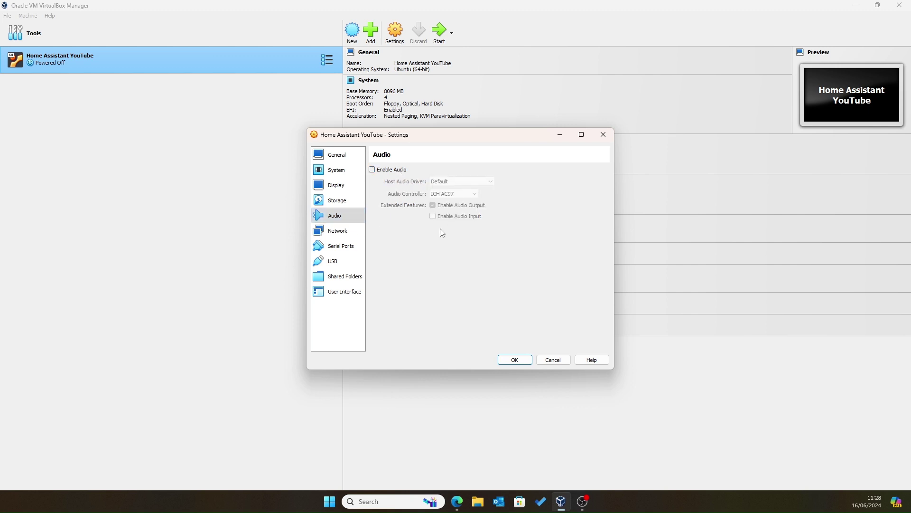
pyautogui.click(347, 228)
pyautogui.click(486, 196)
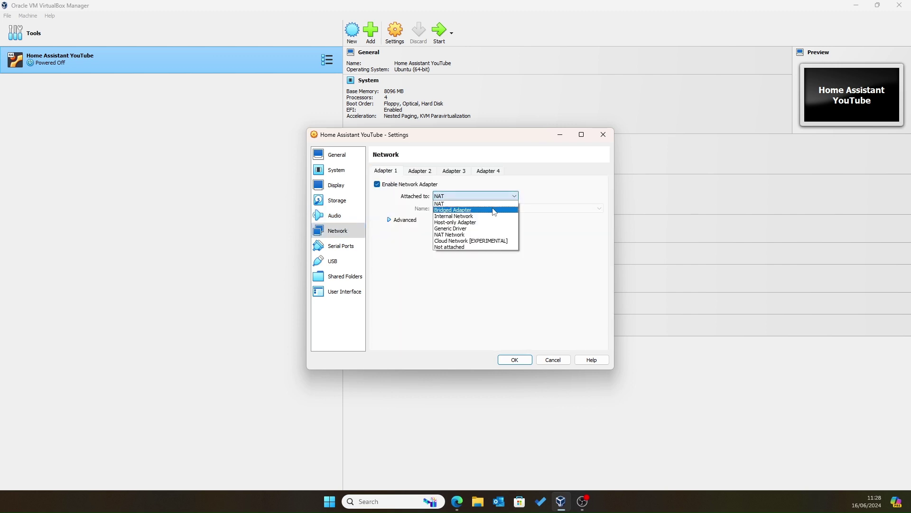
pyautogui.click(494, 210)
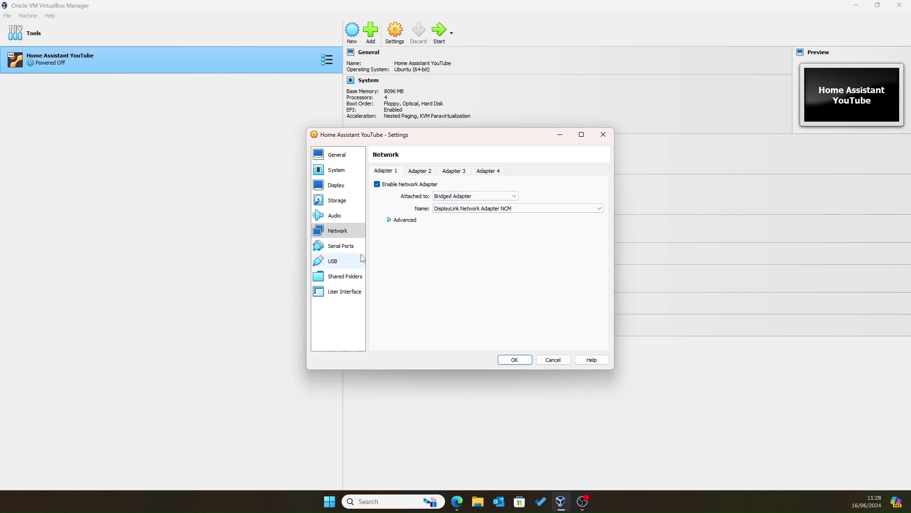
pyautogui.click(522, 361)
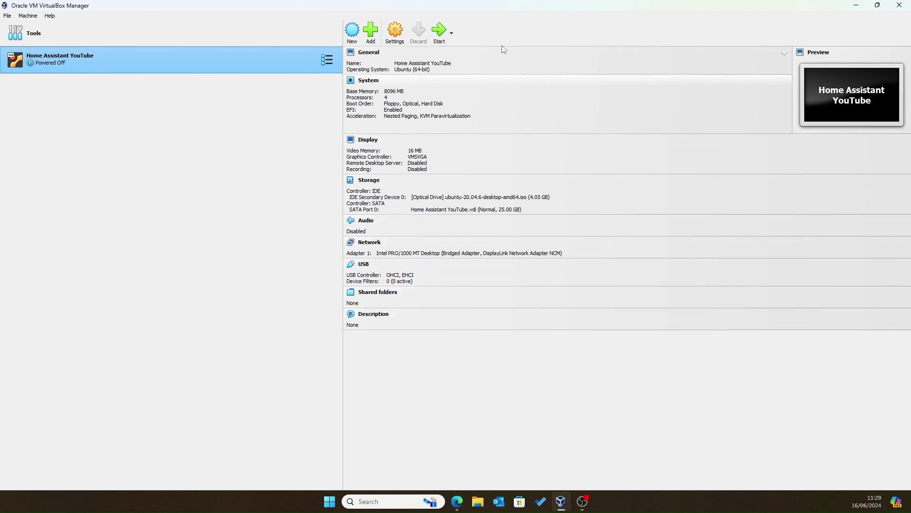
# - Start the Home Assistant YouTube virtual machine and maximize its window
pyautogui.click(438, 32)
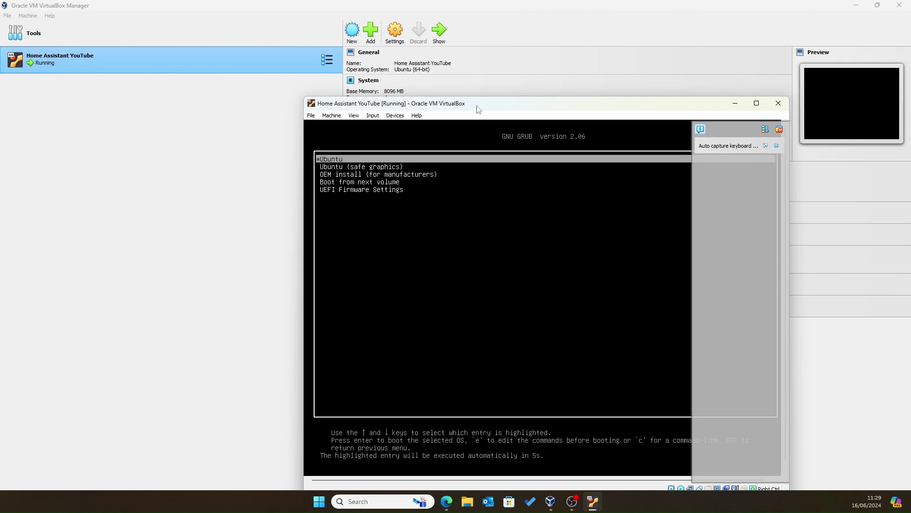
pyautogui.doubleClick(463, 101)
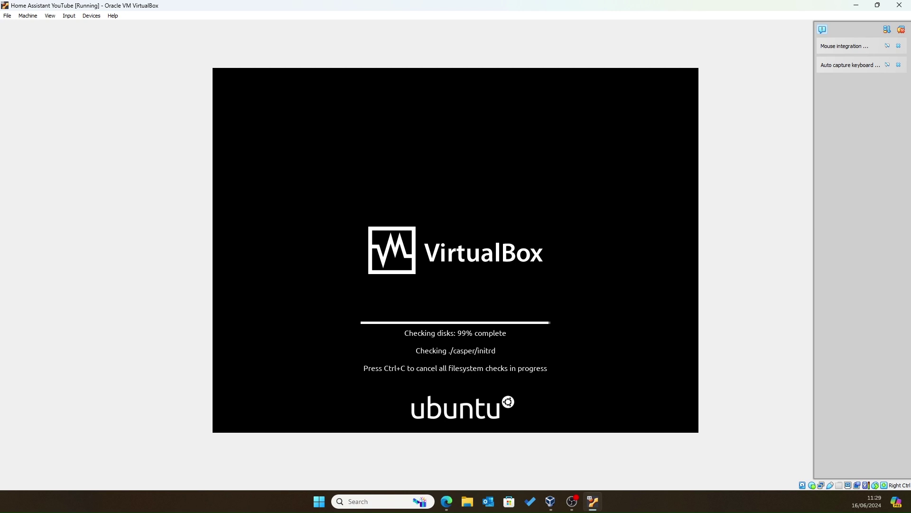
# - Switch back to the Home Assistant guide in Edge, open its linked Ubuntu instructions, and examine the requirements for a bootable USB stick
pyautogui.click(460, 480)
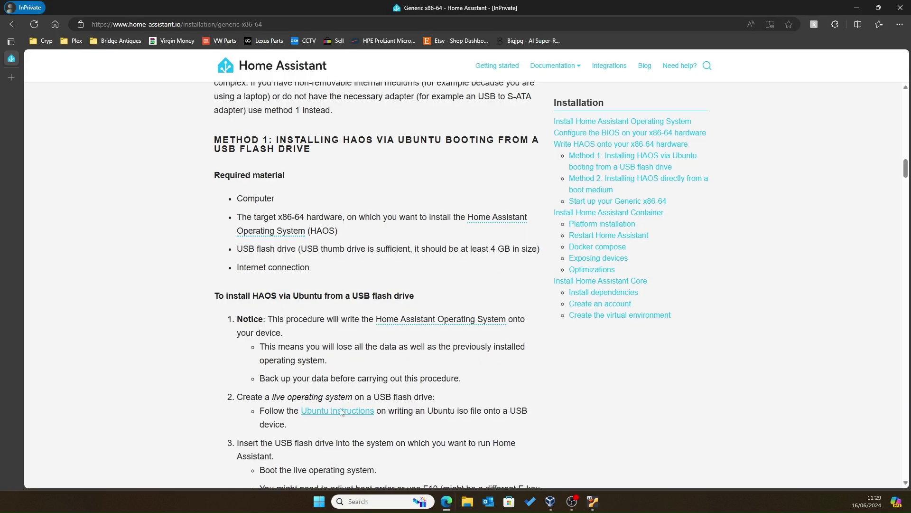
pyautogui.scroll(-2, 342, 408)
pyautogui.click(322, 318)
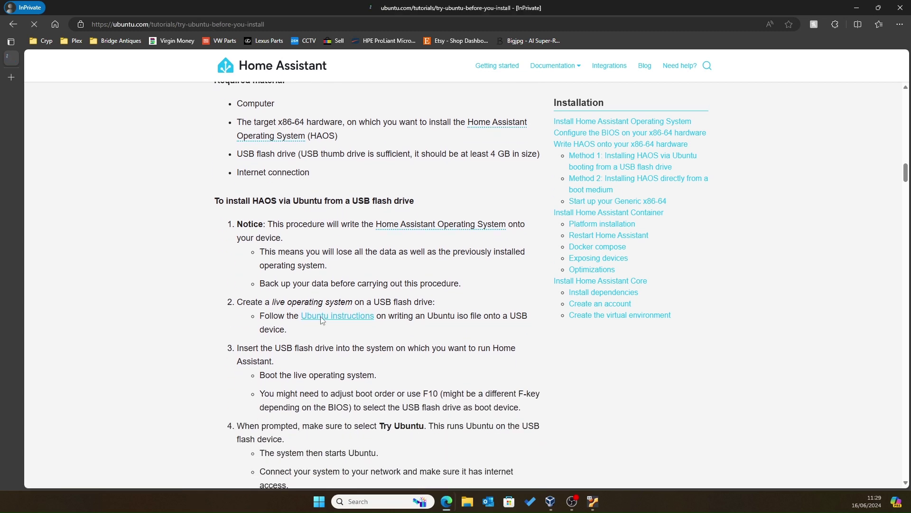
pyautogui.click(339, 332)
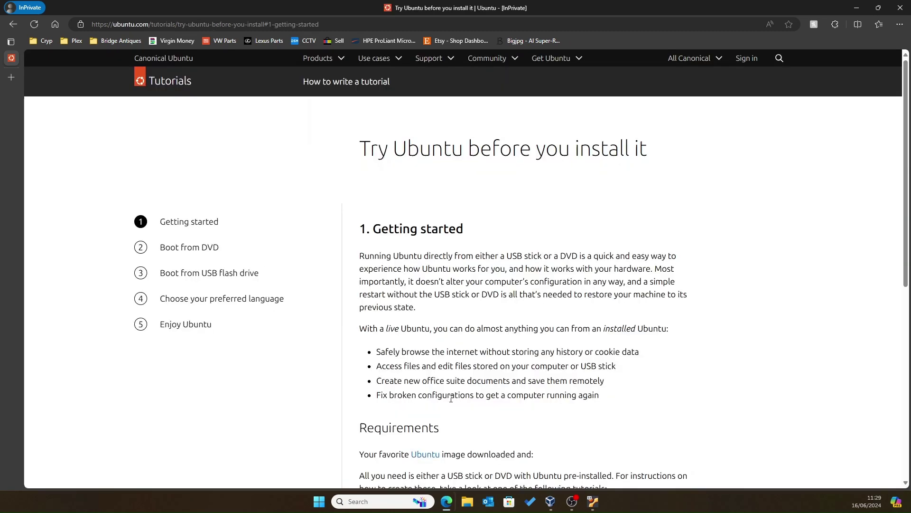
pyautogui.scroll(-8, 340, 334)
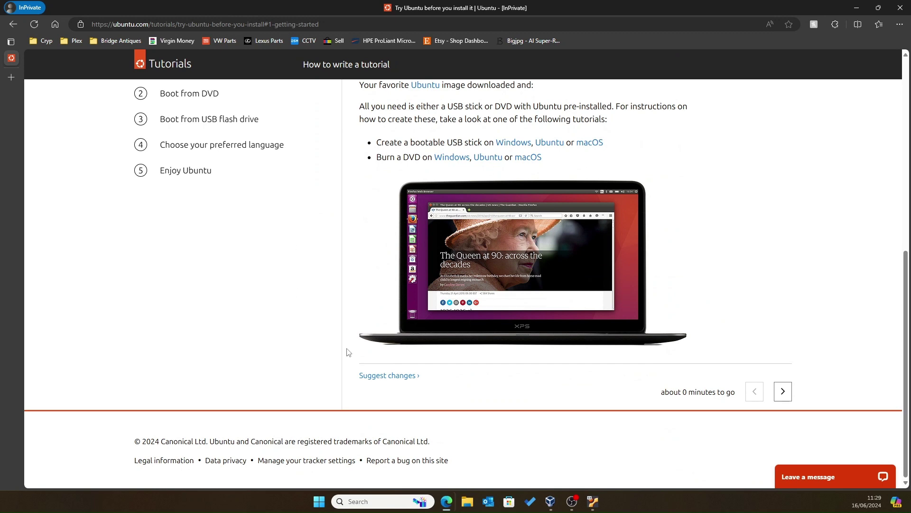
# - Switch to the Home Assistant YouTube virtual machine and start the live Ubuntu session without installing it
pyautogui.moveTo(593, 502)
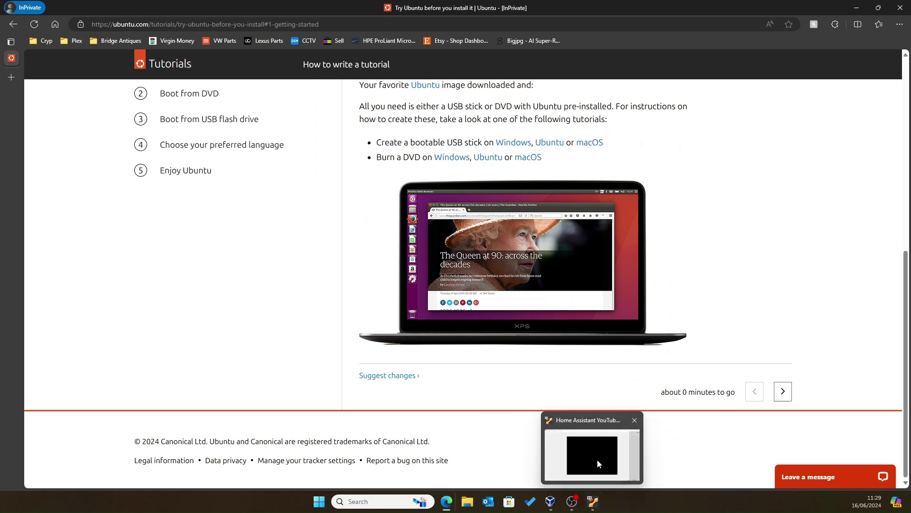
pyautogui.click(597, 459)
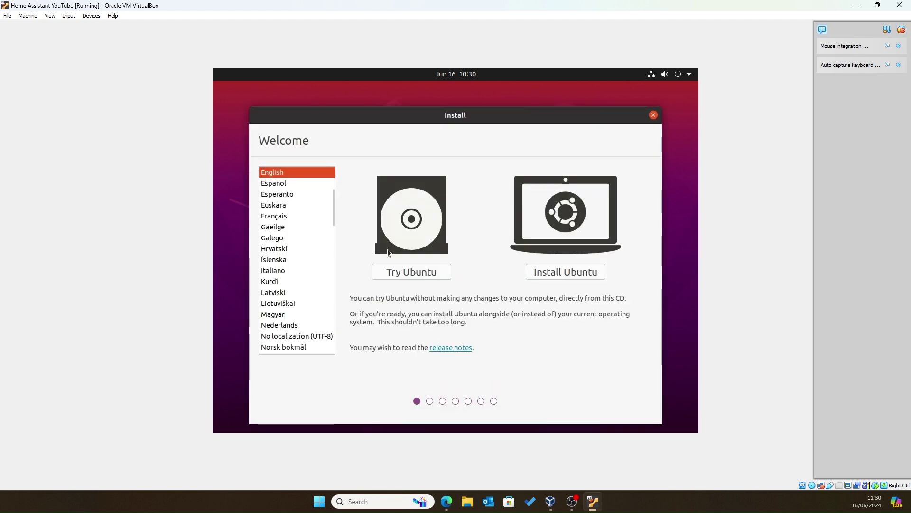
pyautogui.click(394, 275)
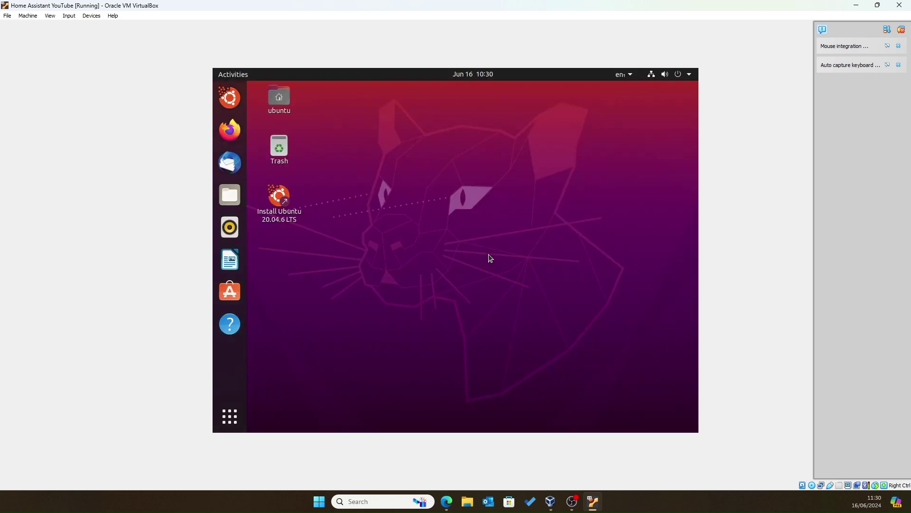
# - Open Firefox in Ubuntu, search for "home assistant install", and dismiss Google's cookie consent notice
pyautogui.click(236, 137)
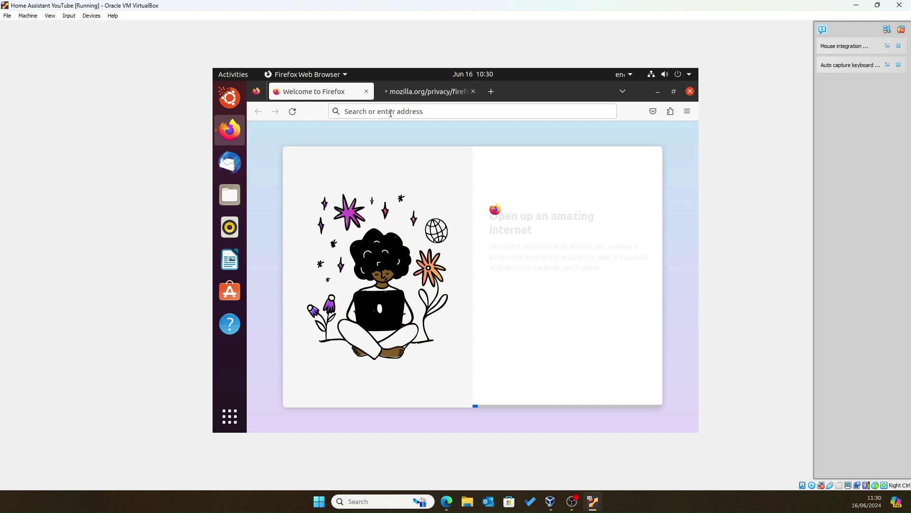
pyautogui.click(390, 113)
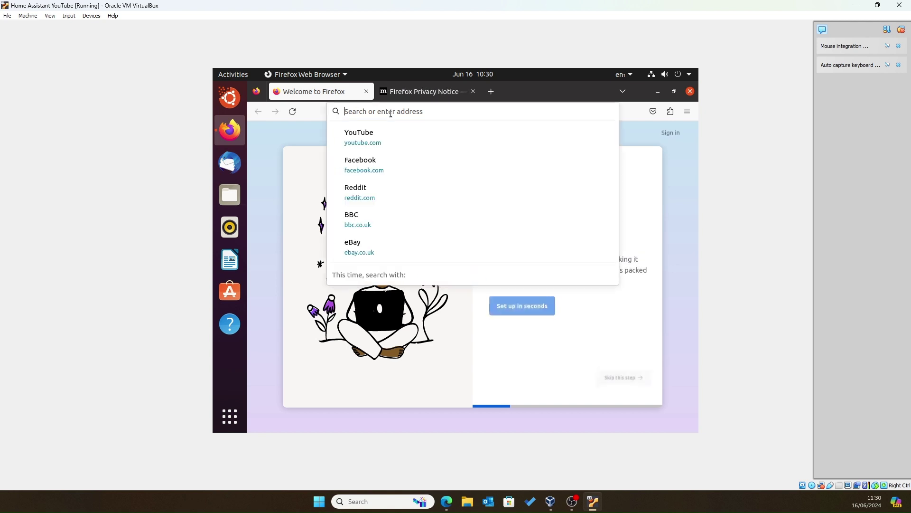
pyautogui.write('home a')
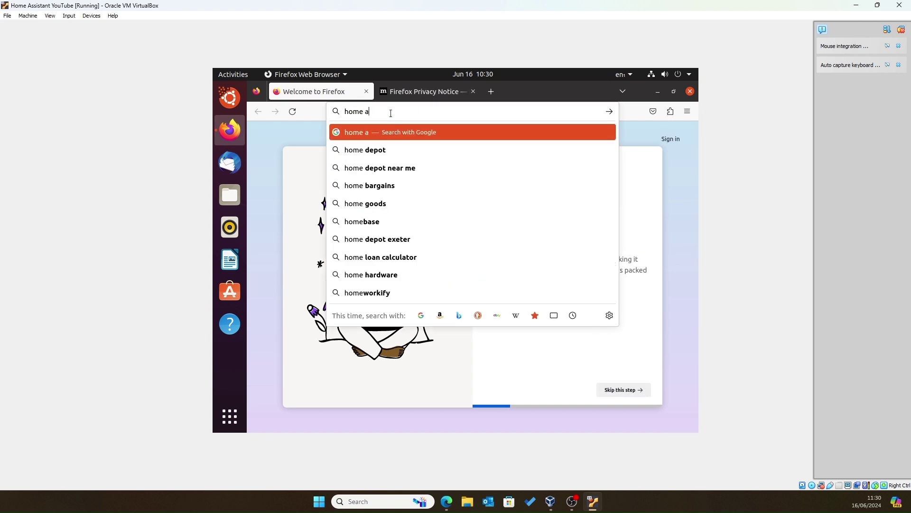
pyautogui.write('ssistant ins')
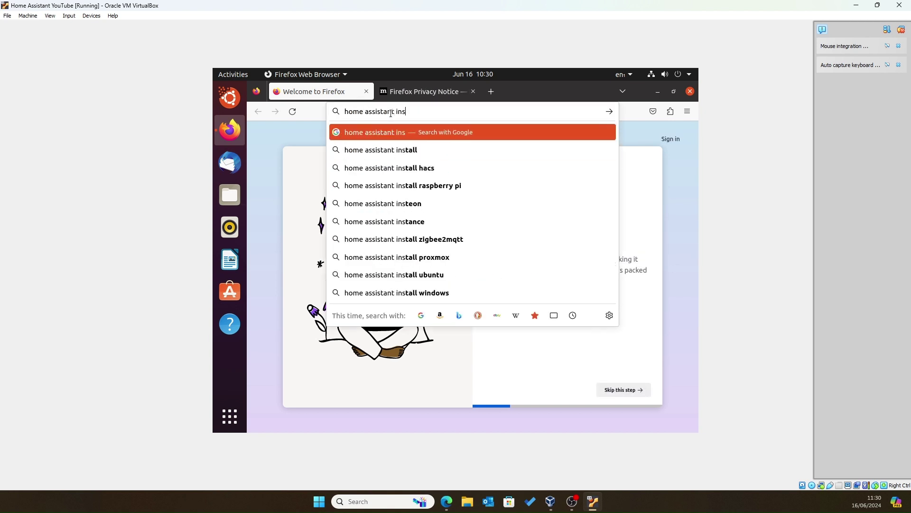
pyautogui.click(380, 149)
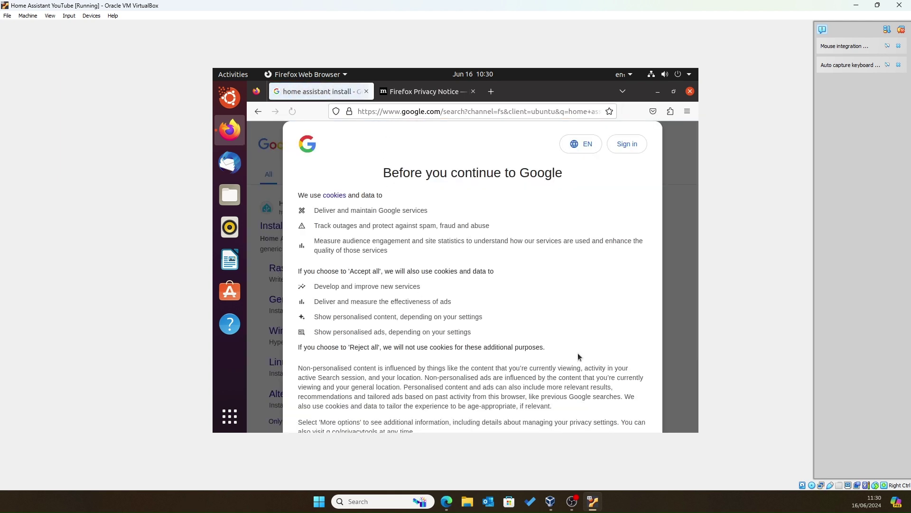
pyautogui.scroll(-5, 550, 405)
pyautogui.click(520, 370)
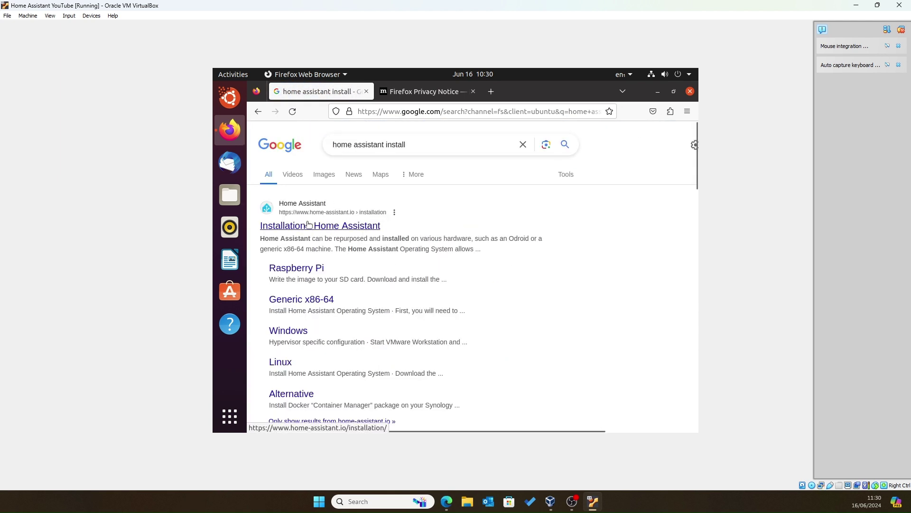
# - Open Home Assistant's Generic x86-64 installation guide and download the linked operating system image
pyautogui.click(296, 299)
pyautogui.scroll(-10, 477, 299)
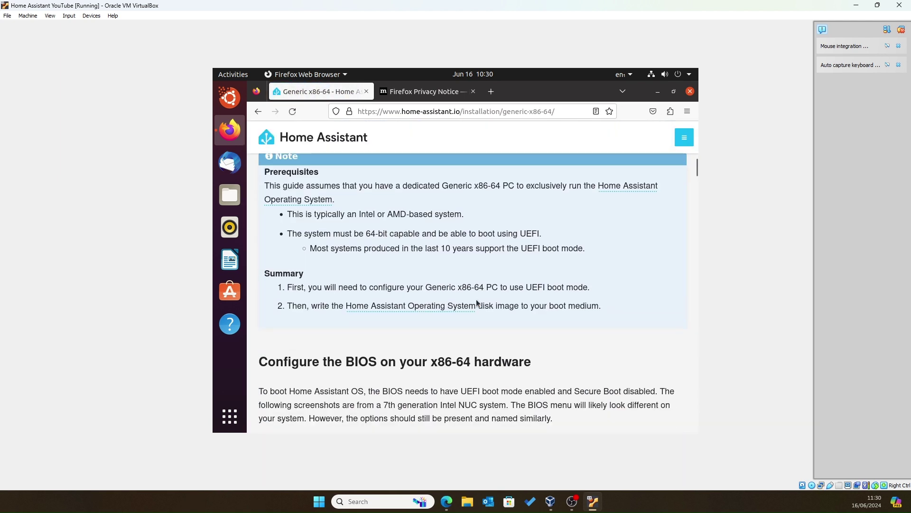
pyautogui.scroll(-15, 406, 306)
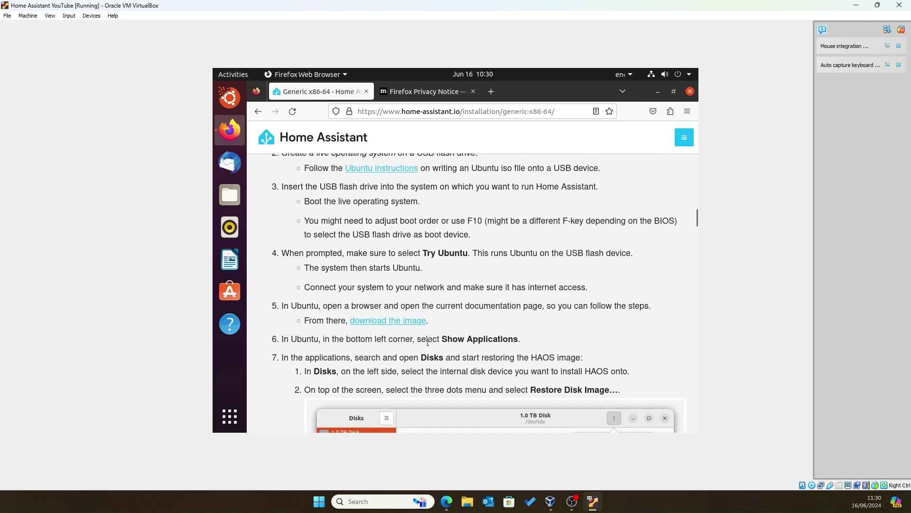
pyautogui.click(384, 326)
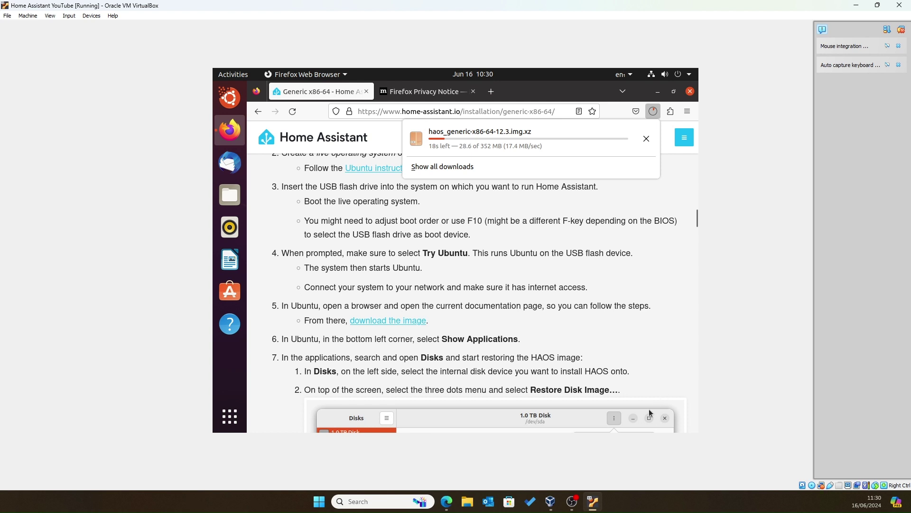
# - Open Disks and choose haos_generic-x86-64-12.3.img.xz from Downloads as the image to restore to the 27 GB hard disk
pyautogui.click(229, 416)
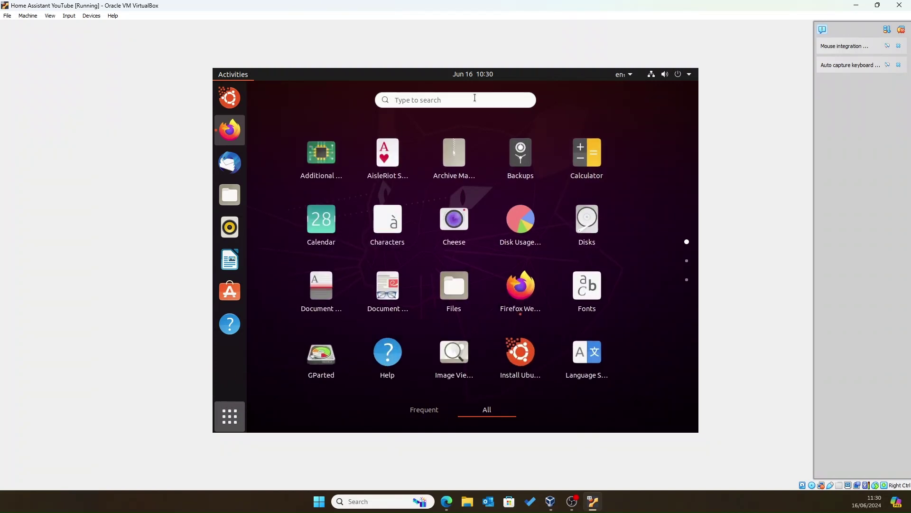
pyautogui.click(582, 244)
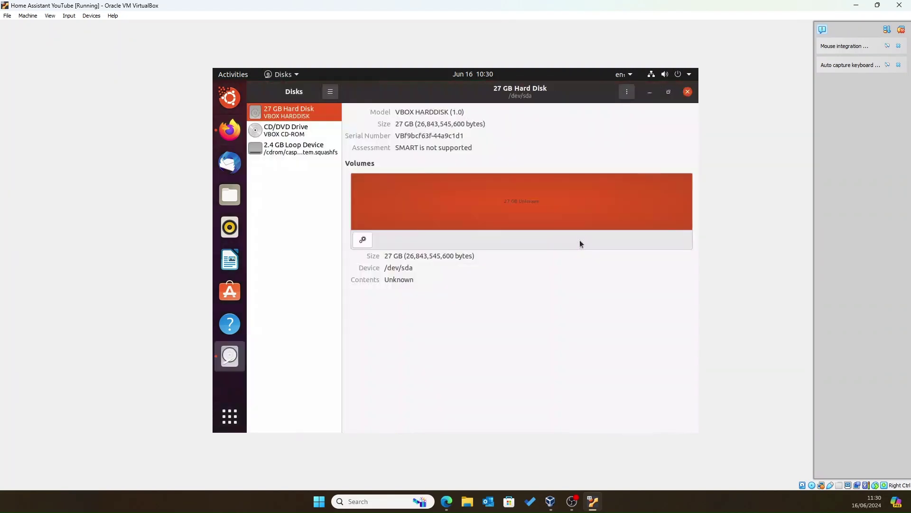
pyautogui.click(626, 93)
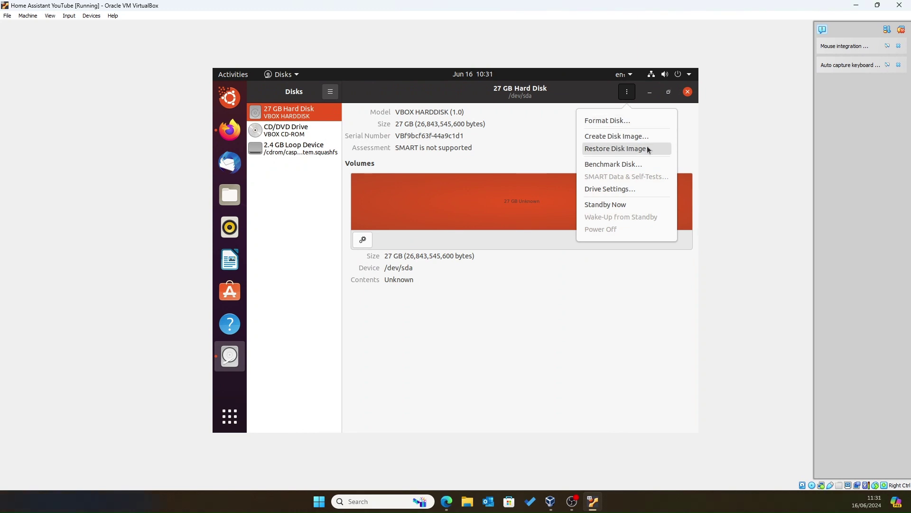
pyautogui.click(668, 149)
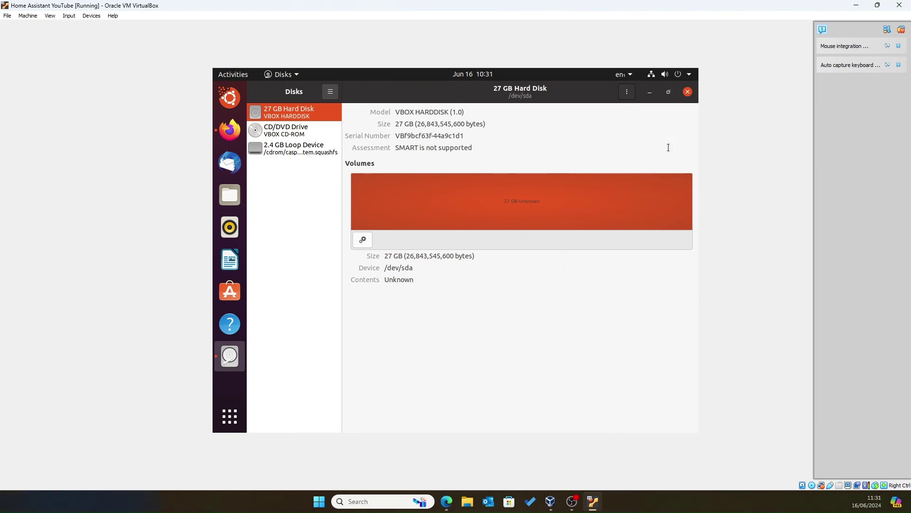
pyautogui.click(503, 246)
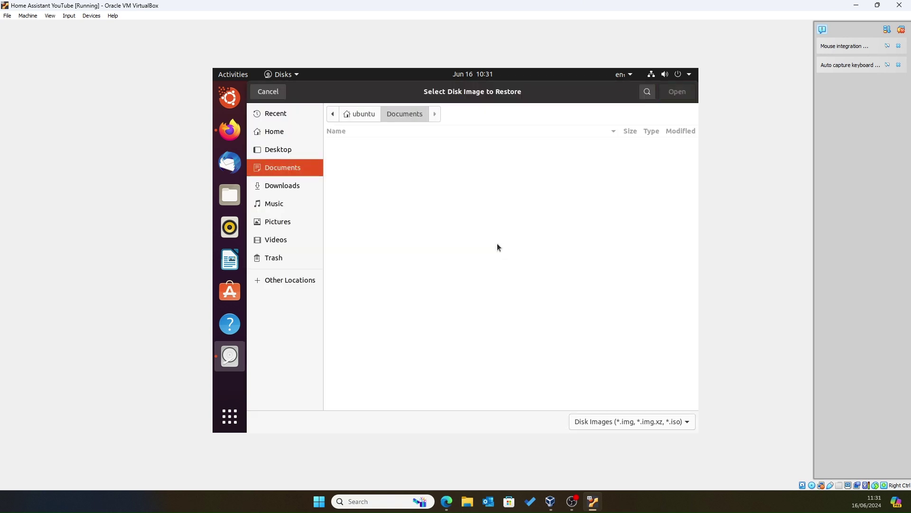
pyautogui.click(285, 185)
pyautogui.doubleClick(414, 146)
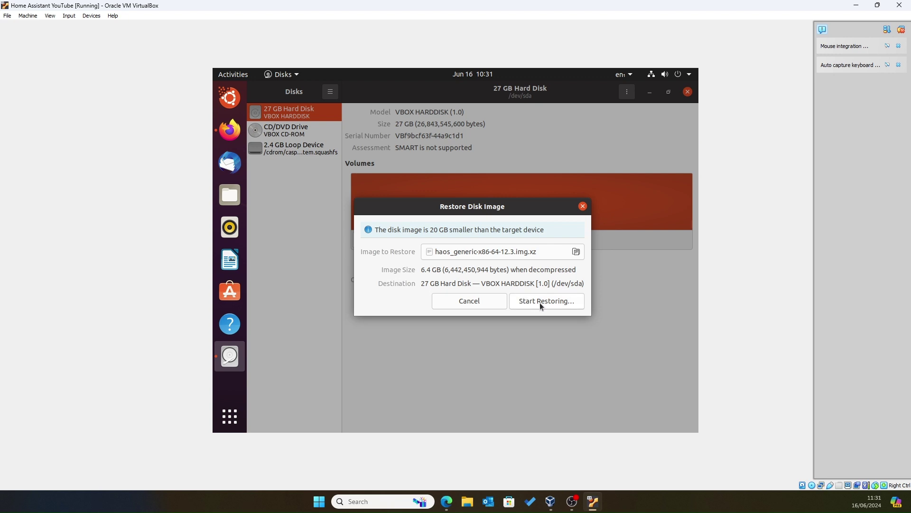
# - Check the restore destination and write the disk image to /dev/sda, accepting the loss of existing data
pyautogui.moveTo(426, 285); pyautogui.dragTo(588, 292)
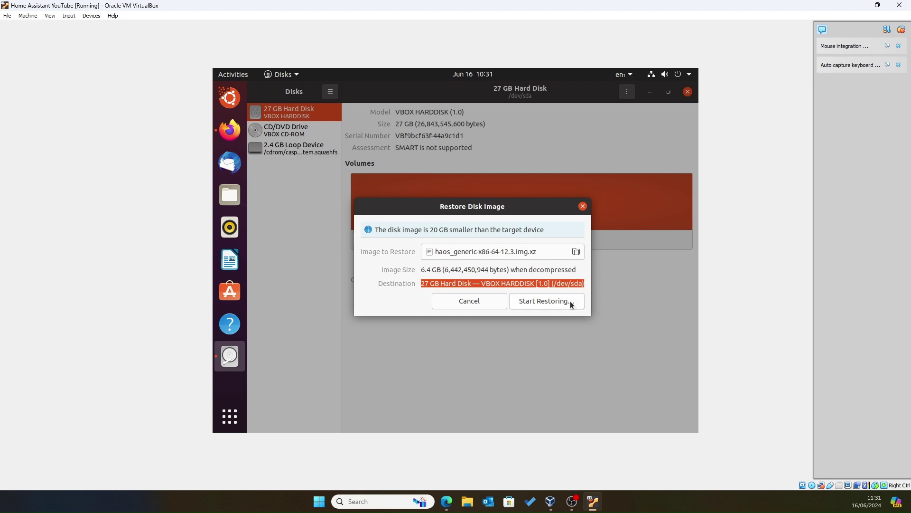
pyautogui.click(523, 300)
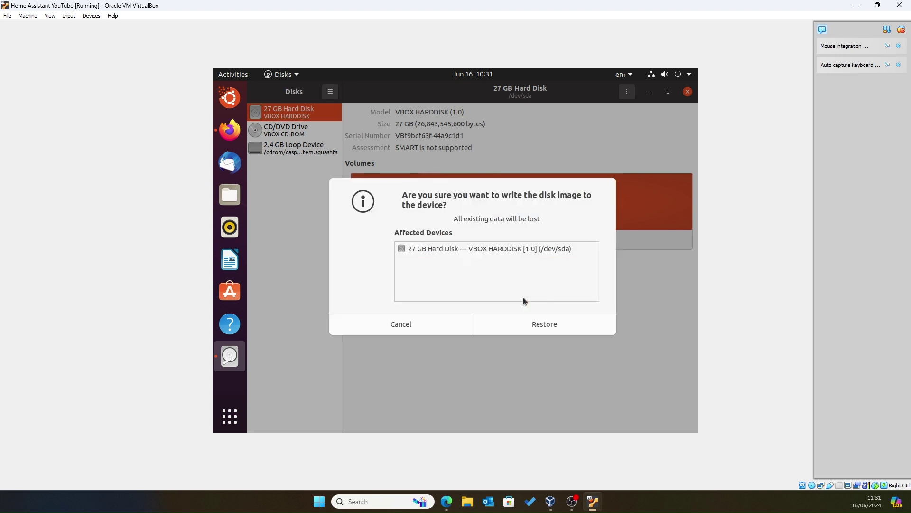
pyautogui.click(535, 326)
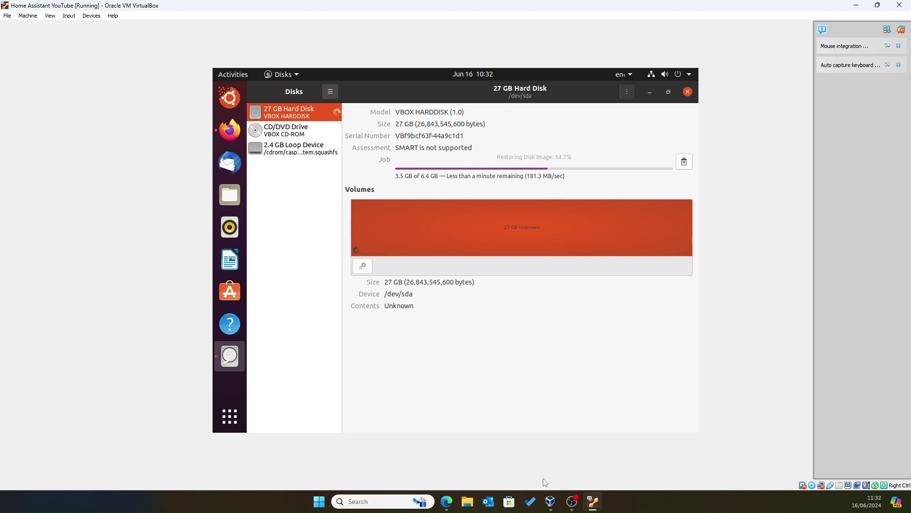
# - Launch Remote Desktop Connection on the host, connect to the mbp computer, and minimize the remote session
pyautogui.click(314, 506)
pyautogui.write('rdp')
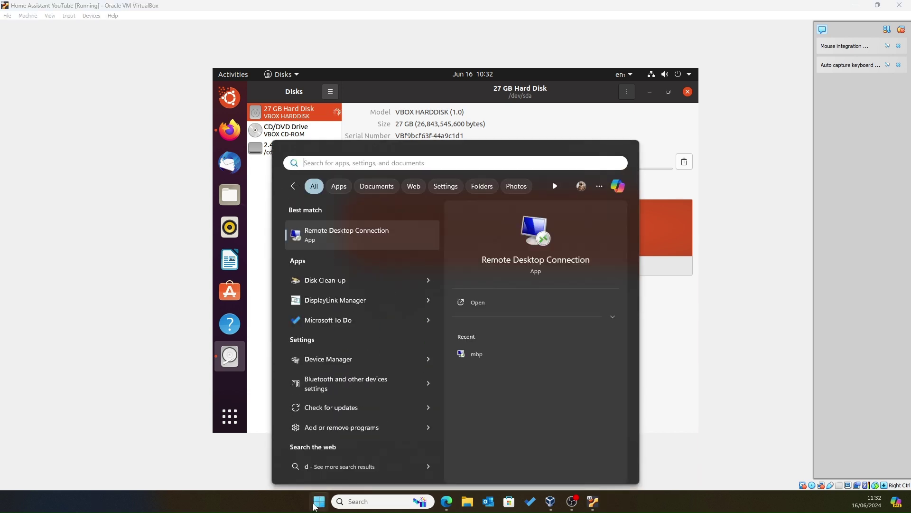
pyautogui.press('Return')
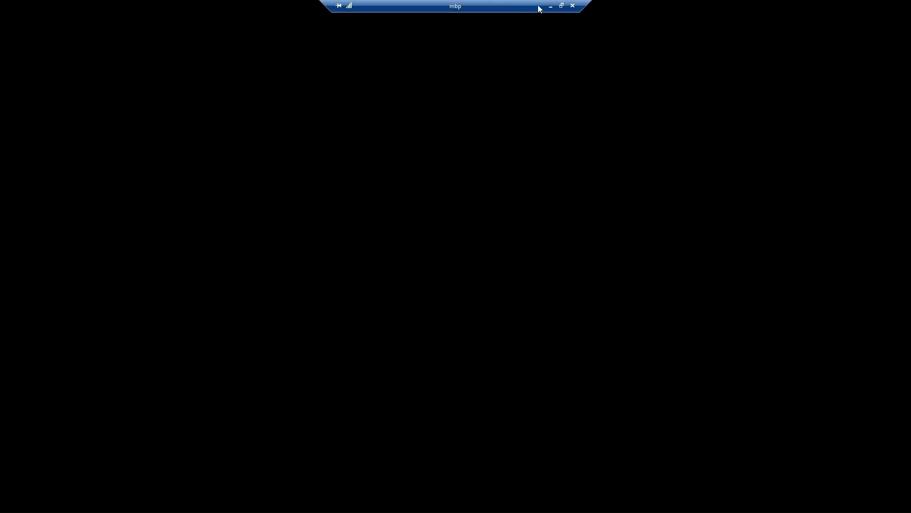
pyautogui.click(549, 6)
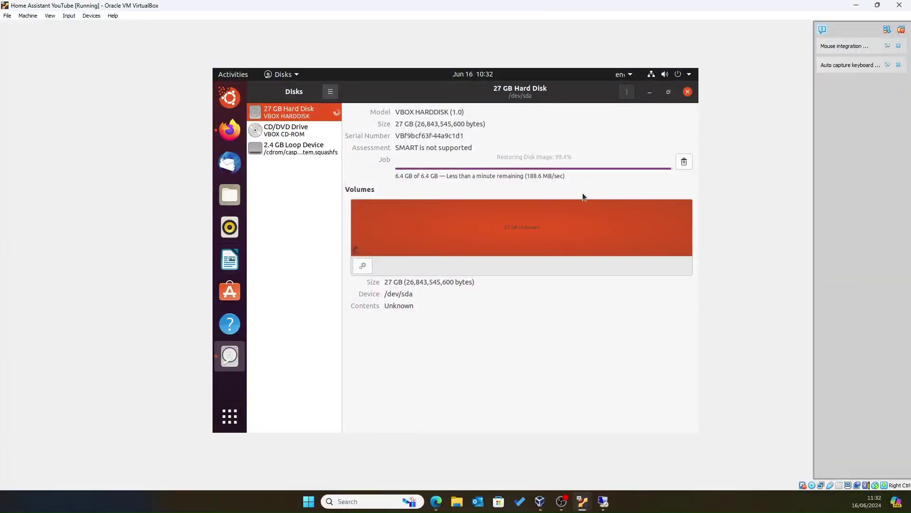
# - Restart the virtual machine from Ubuntu and continue past the installation medium removal screen to boot Home Assistant
pyautogui.click(689, 76)
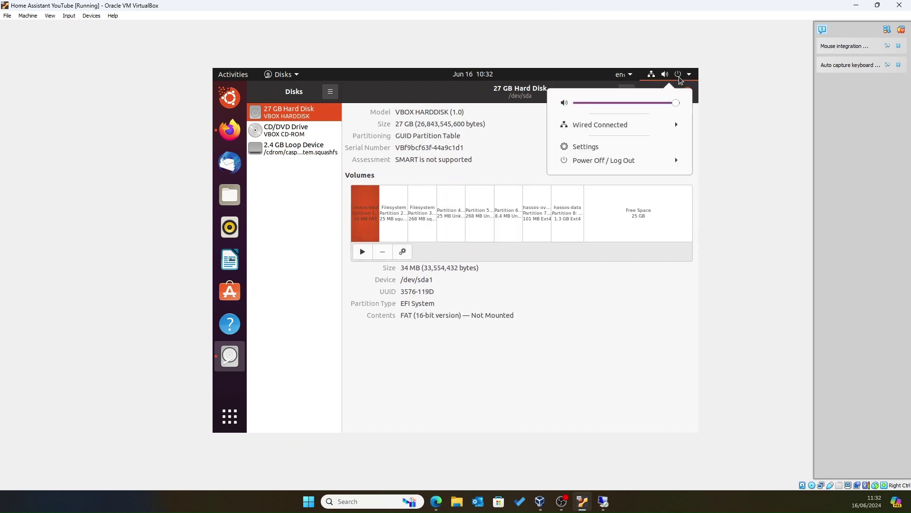
pyautogui.click(612, 161)
pyautogui.click(606, 208)
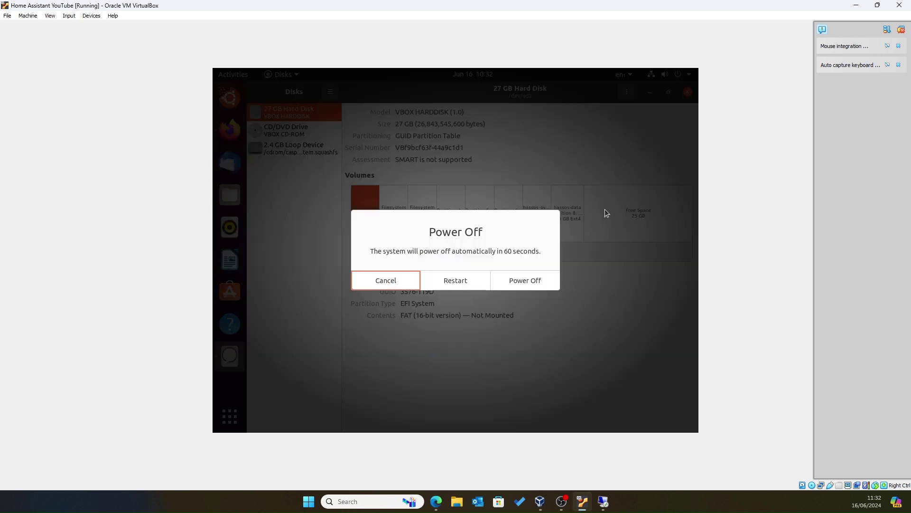
pyautogui.click(464, 285)
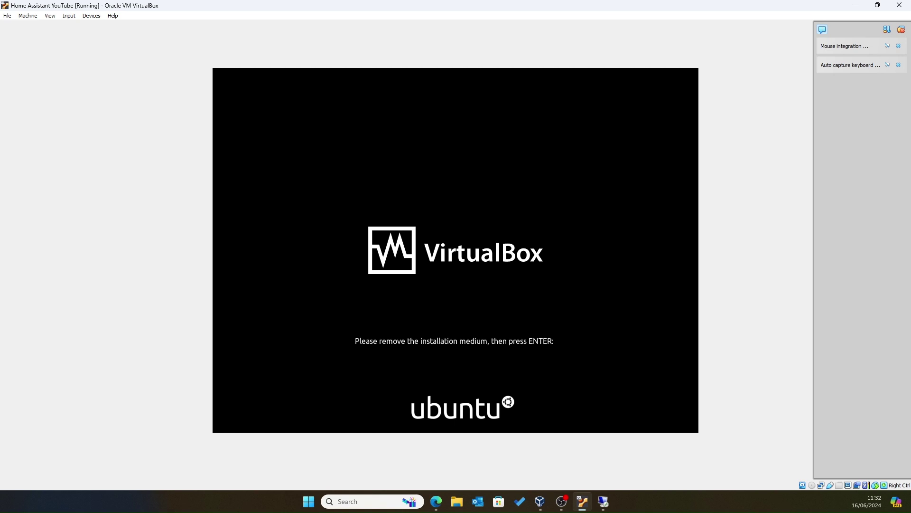
pyautogui.press('Return')
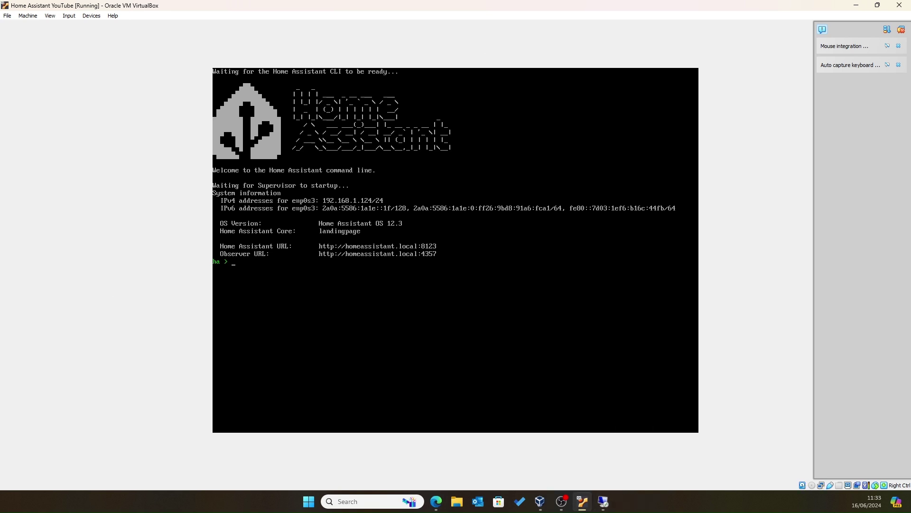
# - Switch to the mbp remote desktop session and try to open 192.168.1.124 in Edge
pyautogui.click(604, 502)
pyautogui.click(582, 418)
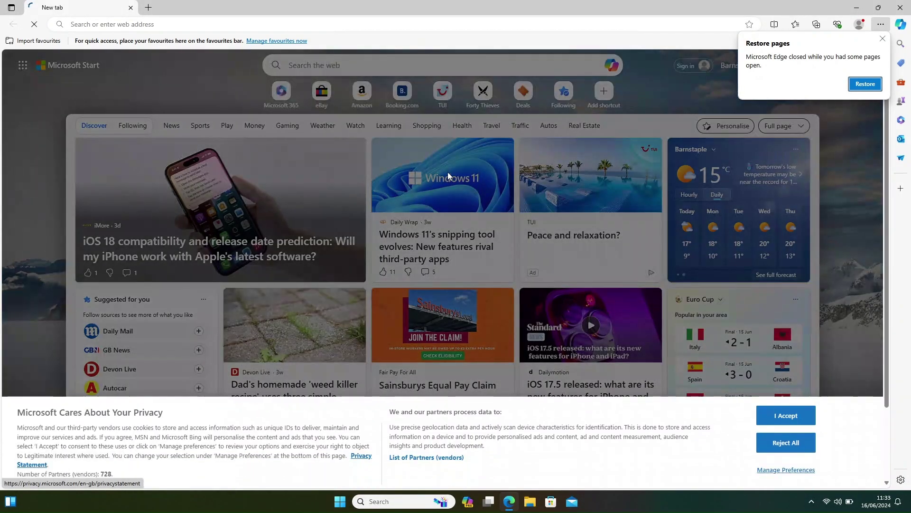
pyautogui.click(389, 25)
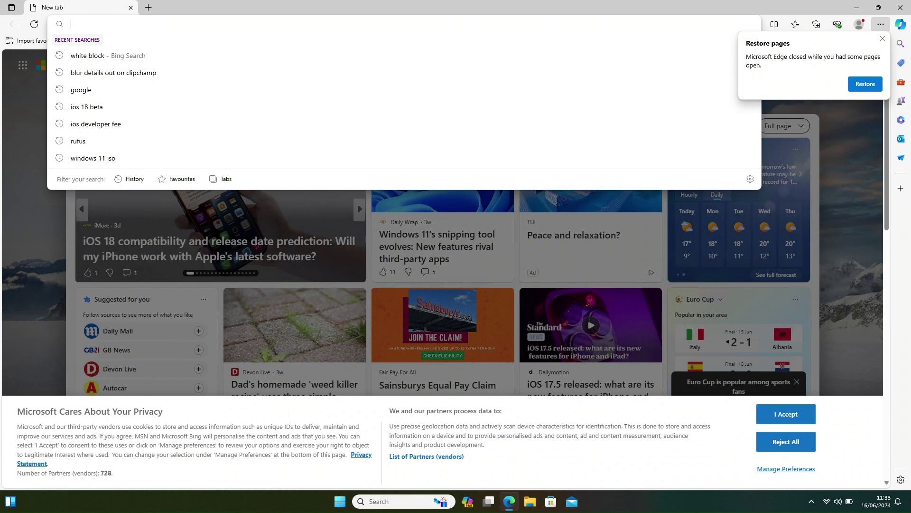
pyautogui.write('41')
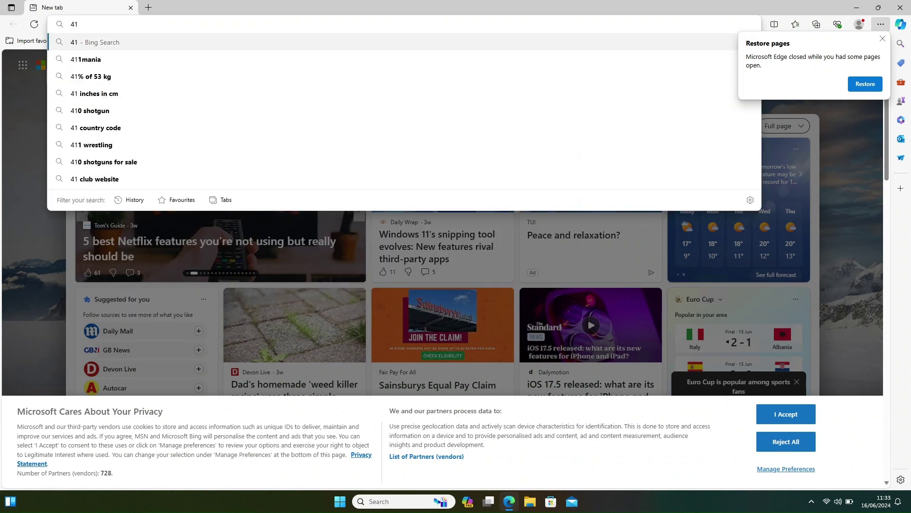
pyautogui.press('BackSpace')
pyautogui.press('BackSpace')
pyautogui.write('192')
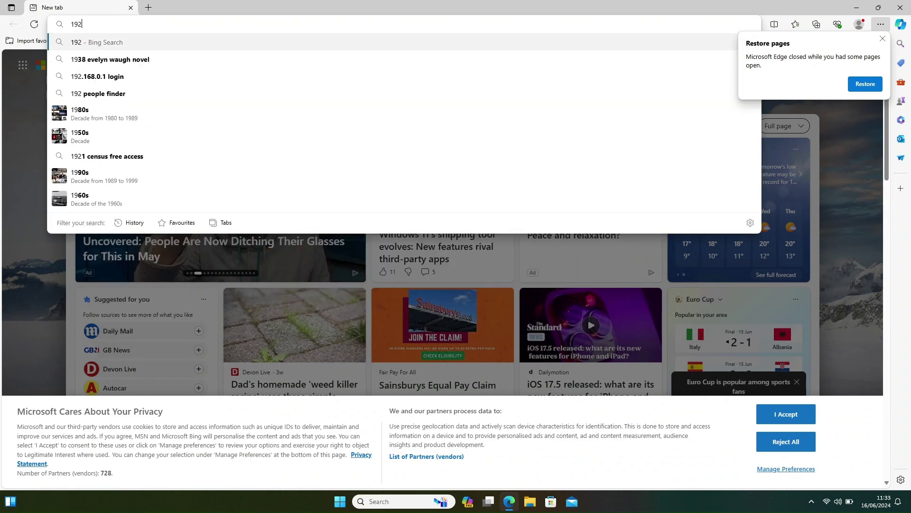
pyautogui.write('.168.1.1')
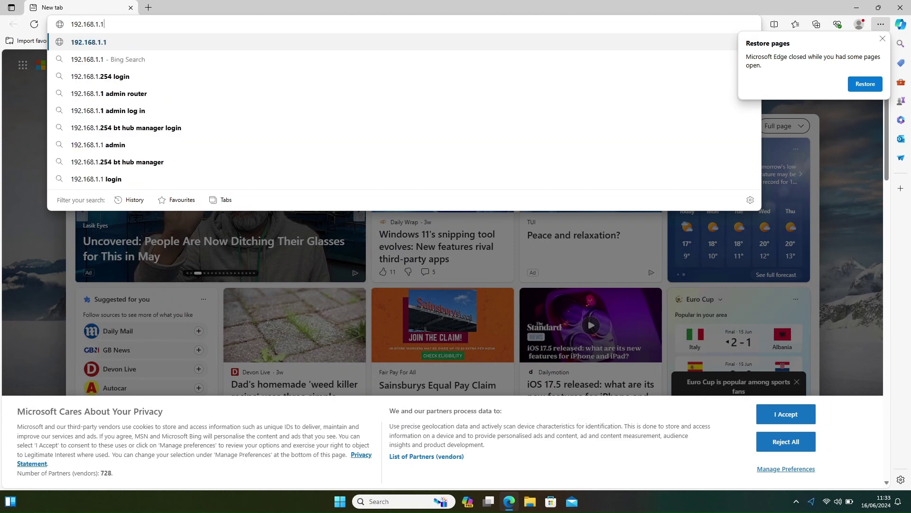
pyautogui.write('24')
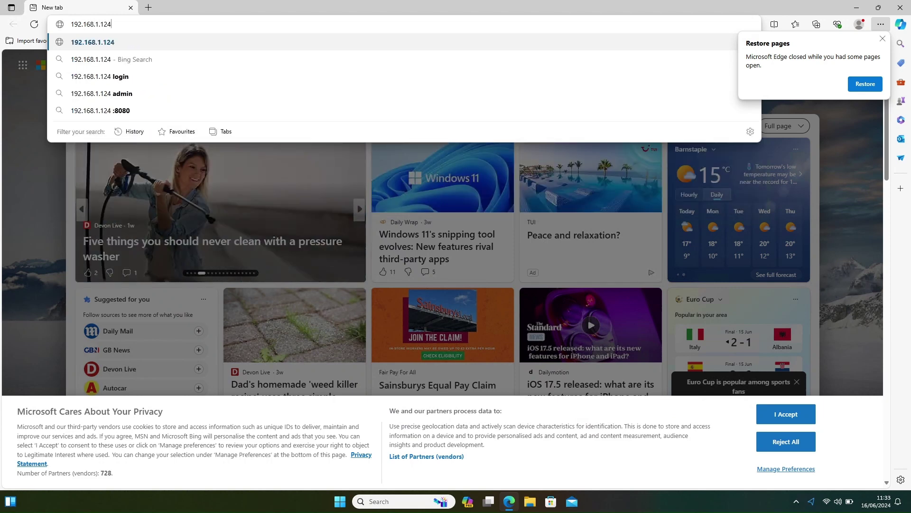
pyautogui.press('Return')
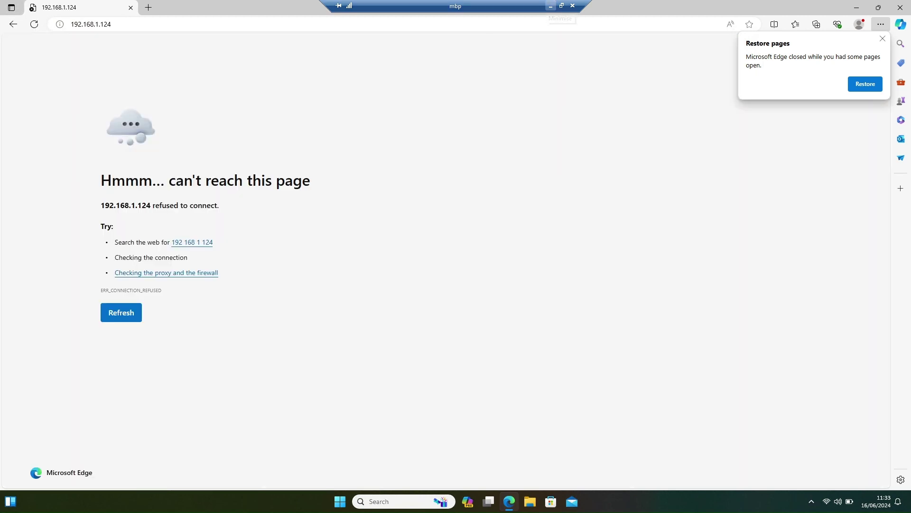
# - Open the Home Assistant page at 192.168.1.124:8123 and examine the detailed preparation log for warnings
pyautogui.hotkey('ctrl', 'l')
pyautogui.write(':8123')
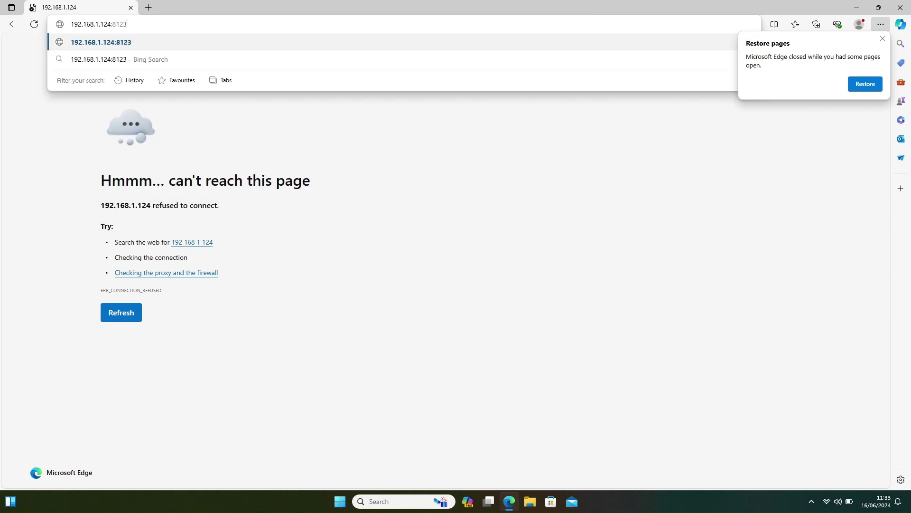
pyautogui.press('Return')
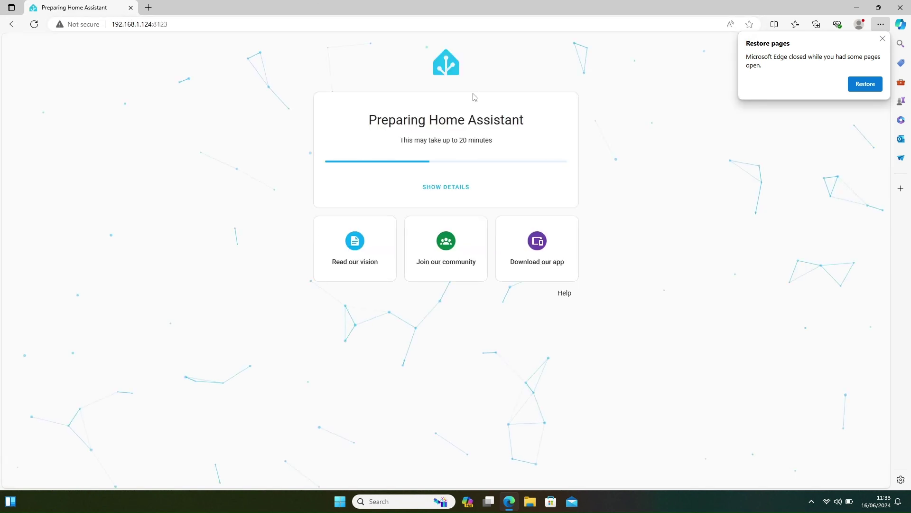
pyautogui.click(447, 187)
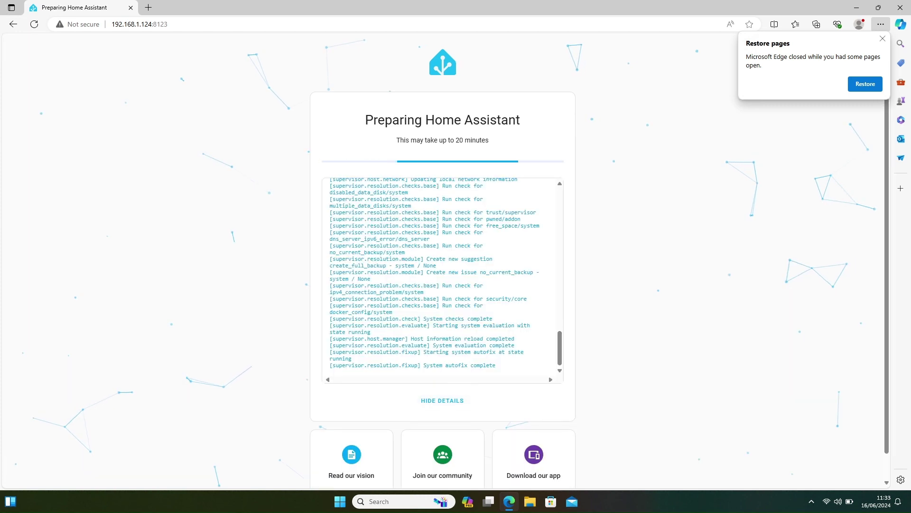
pyautogui.scroll(3, 499, 332)
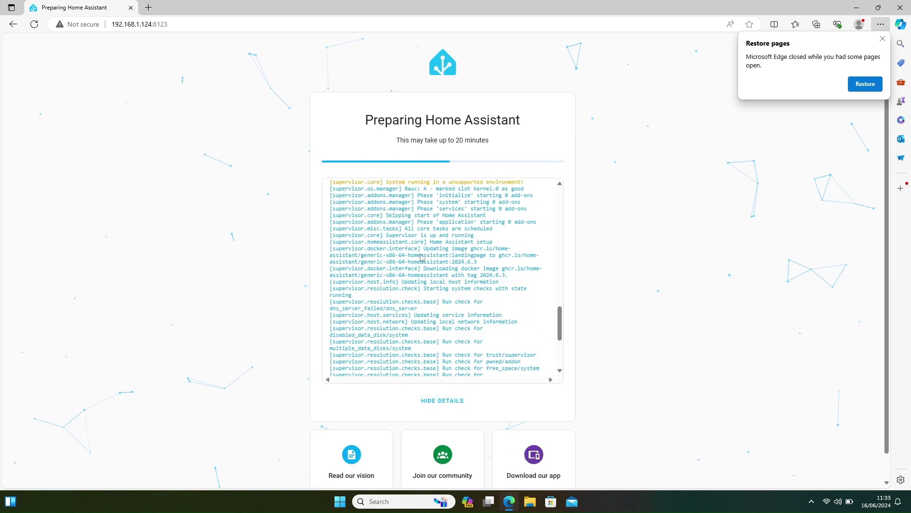
pyautogui.scroll(2, 439, 272)
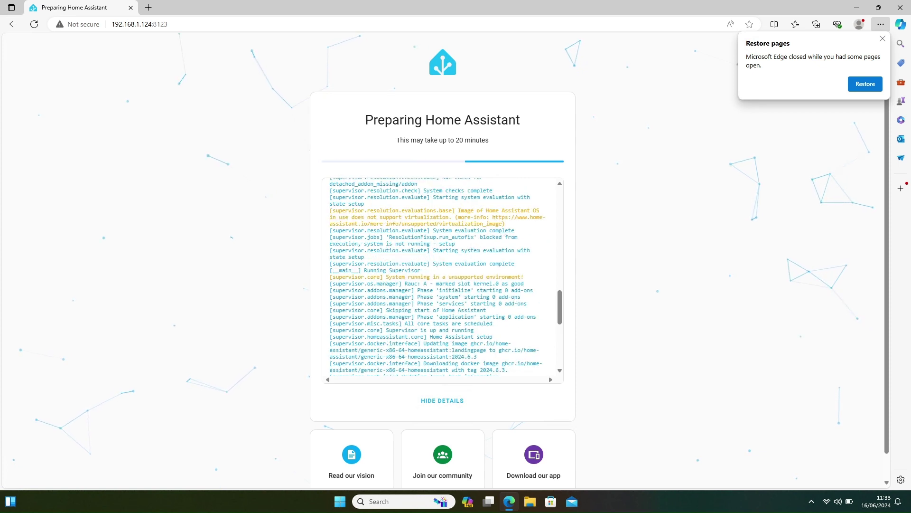
# - Copy the virtualization_image support link from the log's unsupported-image warning and open it in a new browser tab
pyautogui.moveTo(493, 217); pyautogui.dragTo(502, 224)
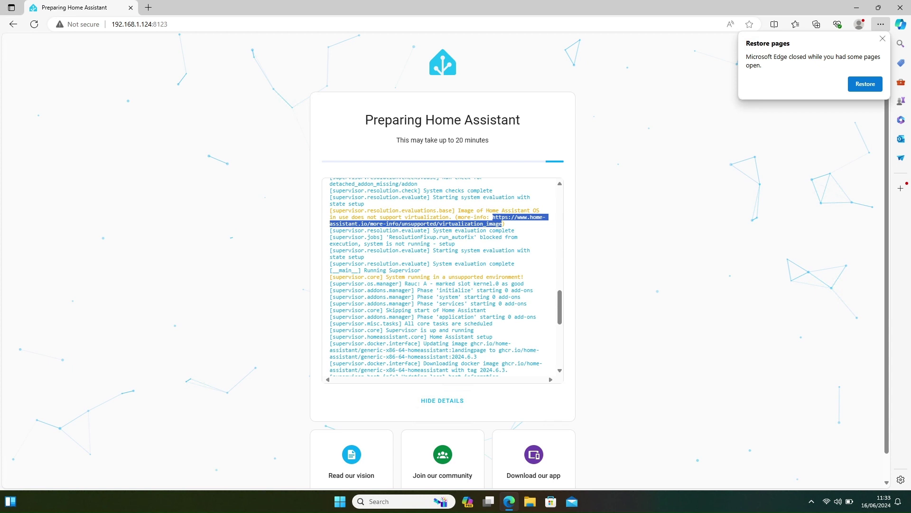
pyautogui.rightClick(499, 224)
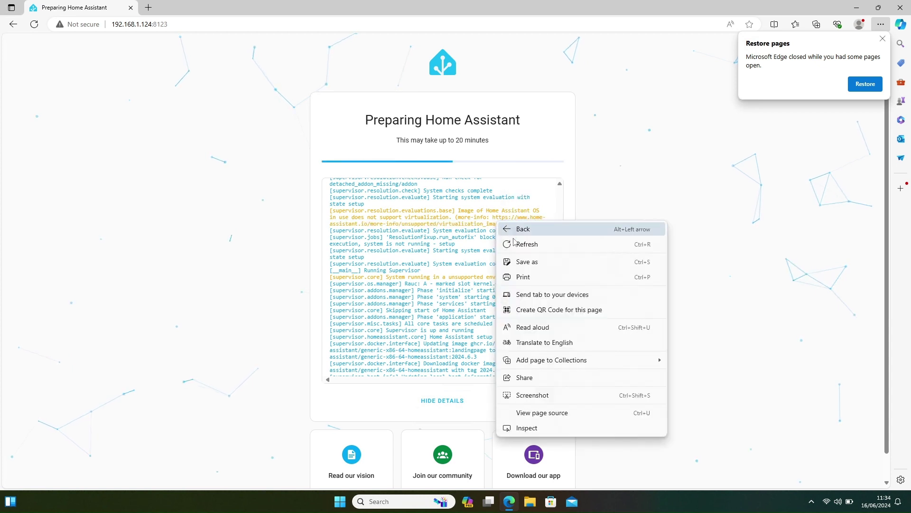
pyautogui.press('Escape')
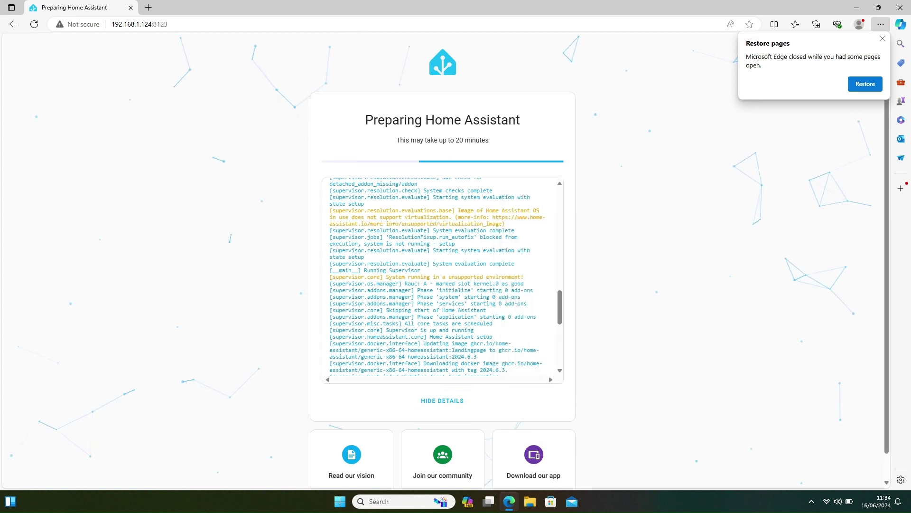
pyautogui.moveTo(493, 217); pyautogui.dragTo(502, 223)
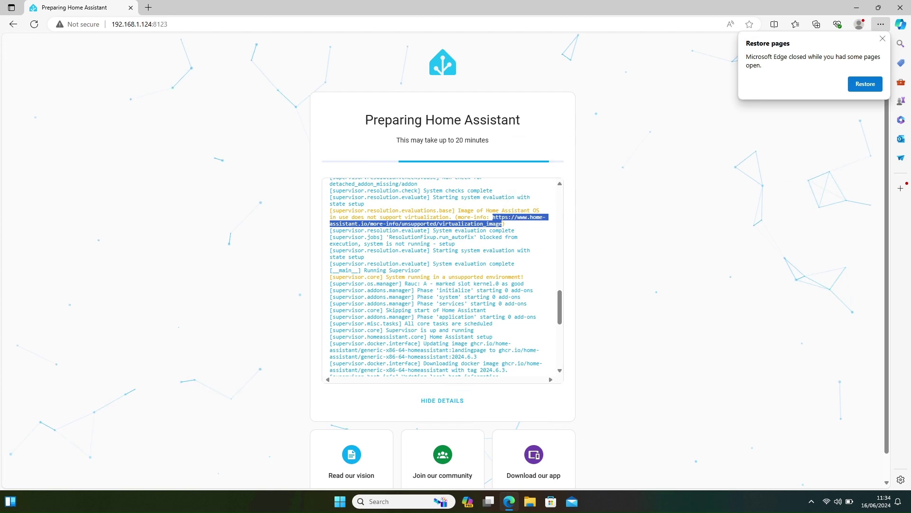
pyautogui.hotkey('ctrl', 'c')
pyautogui.click(148, 7)
pyautogui.hotkey('ctrl', 'v')
pyautogui.press('Return')
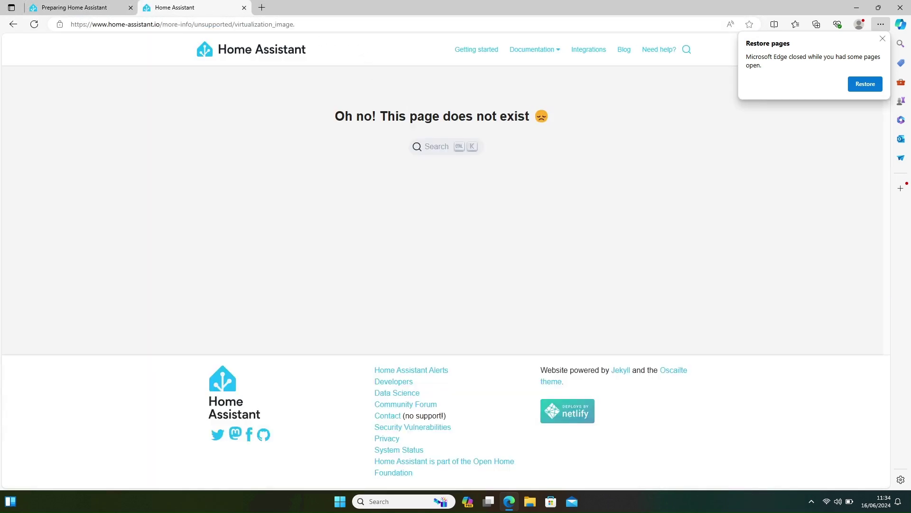
# - Remove the trailing full stop from the virtualization_image page address and load it again
pyautogui.hotkey('ctrl', 'l')
pyautogui.press('End')
pyautogui.press('BackSpace')
pyautogui.press('Return')
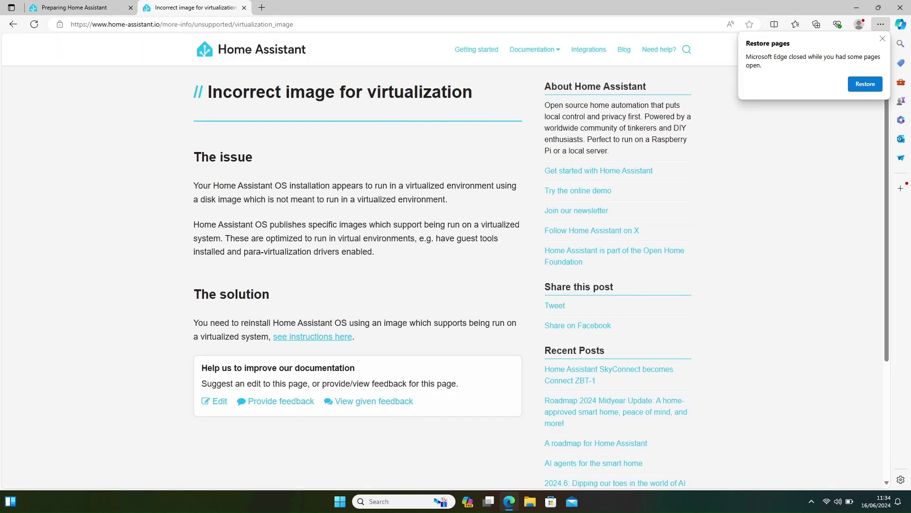
# - Open the linked installation instructions and review the image downloads, minimum virtual machine resources and VirtualBox configuration
pyautogui.click(297, 337)
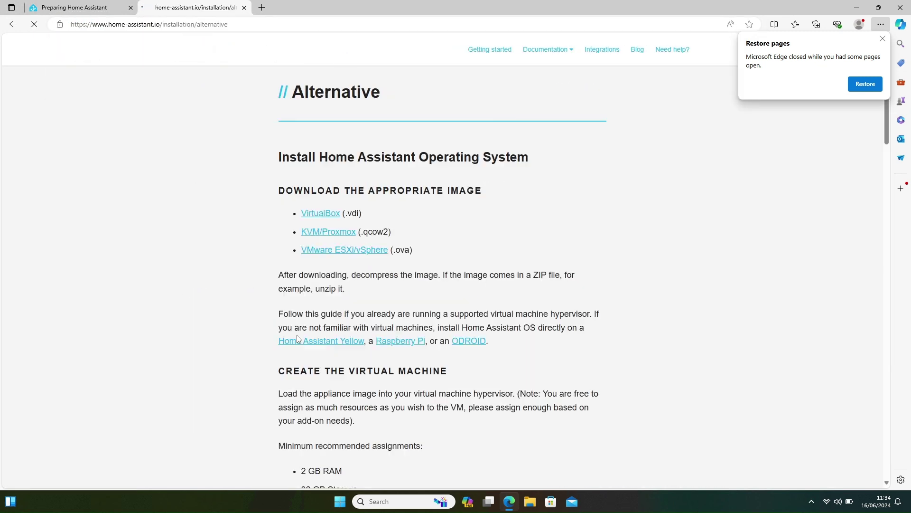
pyautogui.scroll(-4, 261, 228)
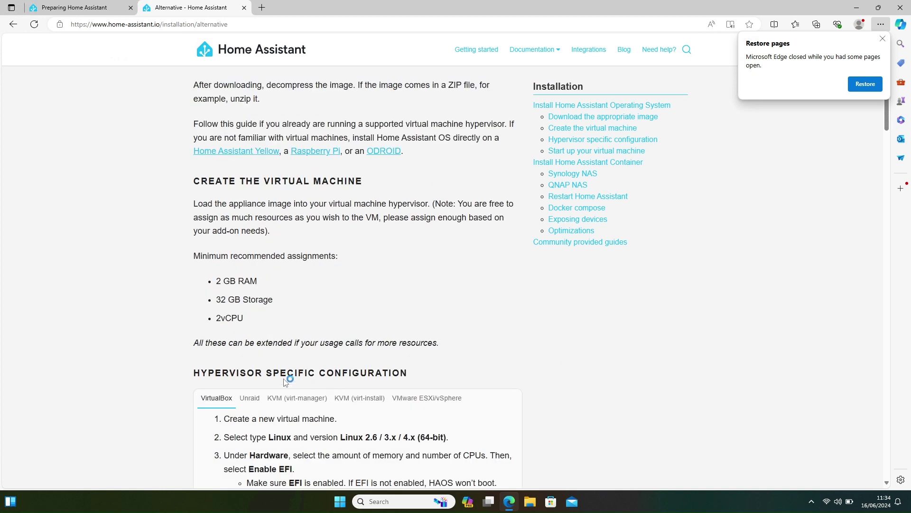
pyautogui.moveTo(184, 278); pyautogui.dragTo(308, 312)
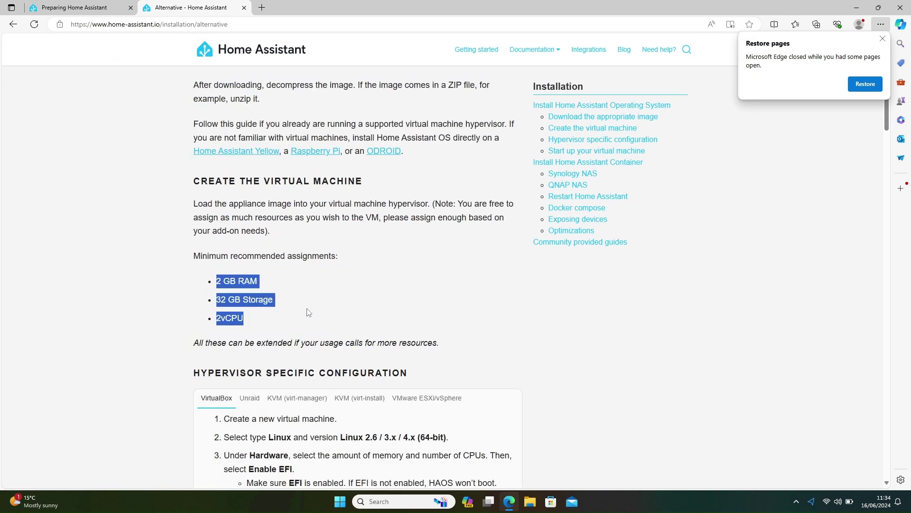
pyautogui.scroll(4, 253, 241)
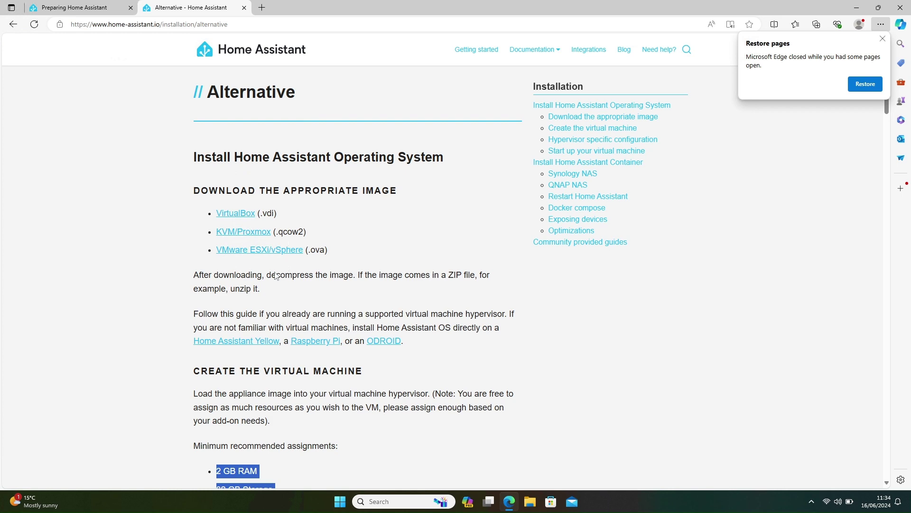
pyautogui.scroll(-5, 469, 308)
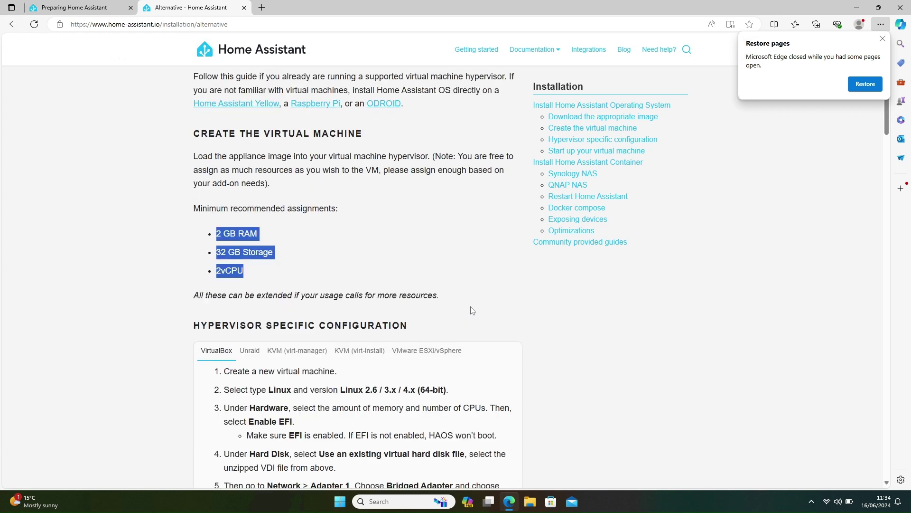
pyautogui.scroll(-3, 473, 310)
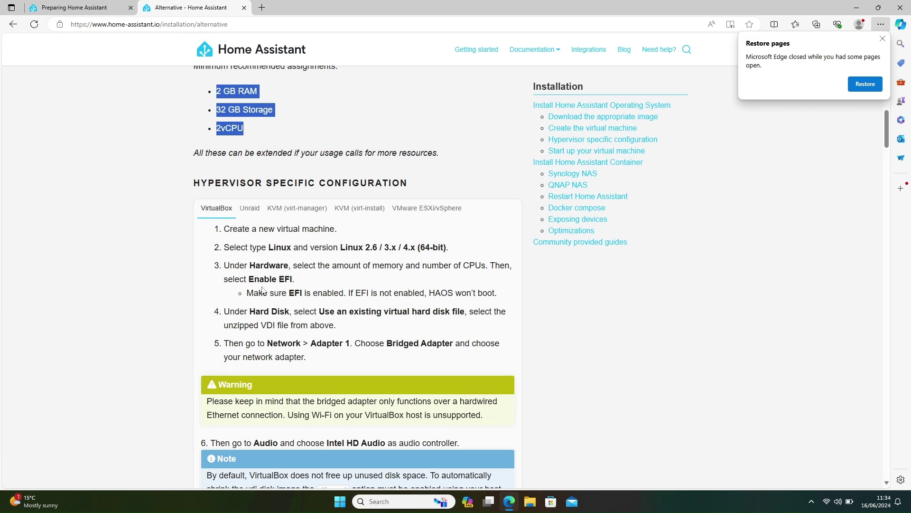
pyautogui.moveTo(326, 311); pyautogui.dragTo(450, 311)
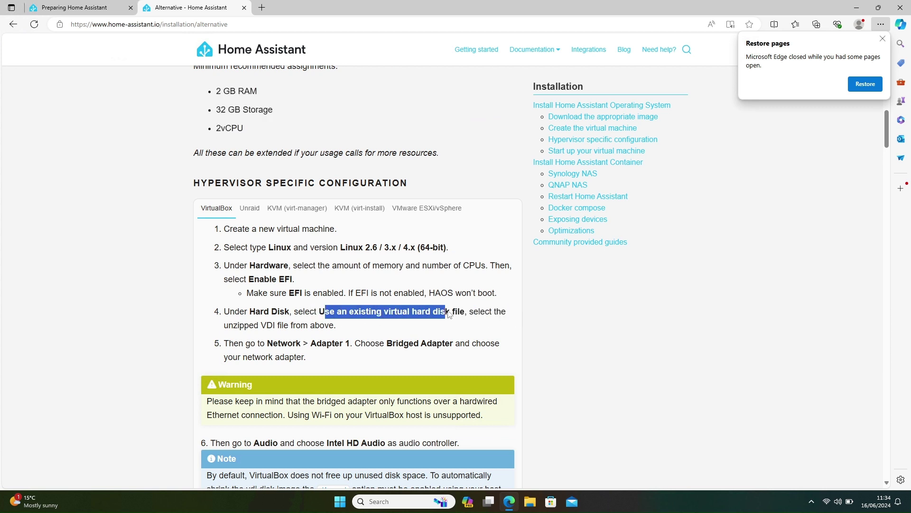
# - Return to the Preparing Home Assistant page, check the log's progress and hide the details
pyautogui.click(73, 3)
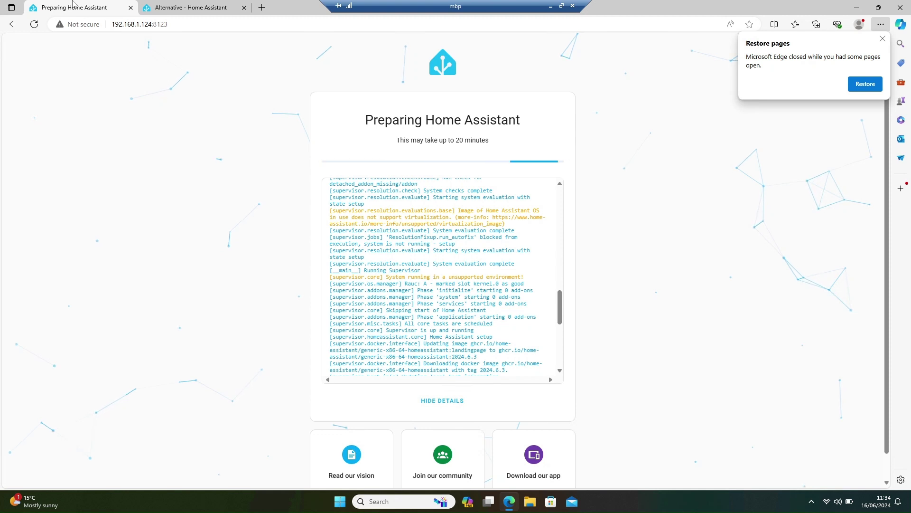
pyautogui.scroll(-5, 518, 364)
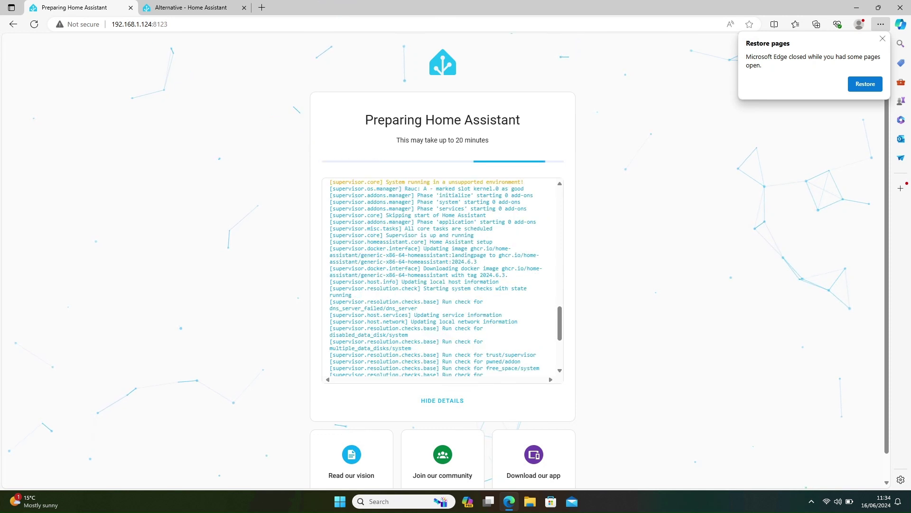
pyautogui.click(451, 402)
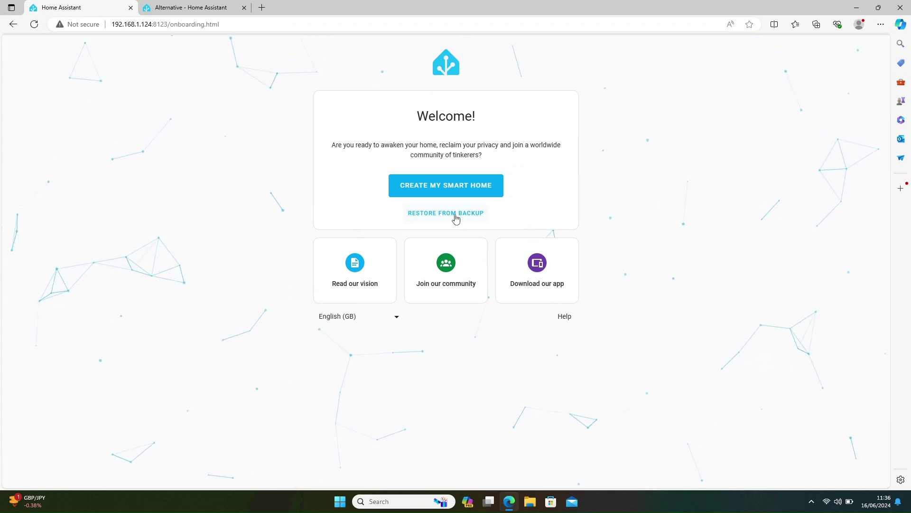
# - Start creating a new smart home and create the user account with a name, username and confirmed password
pyautogui.click(454, 189)
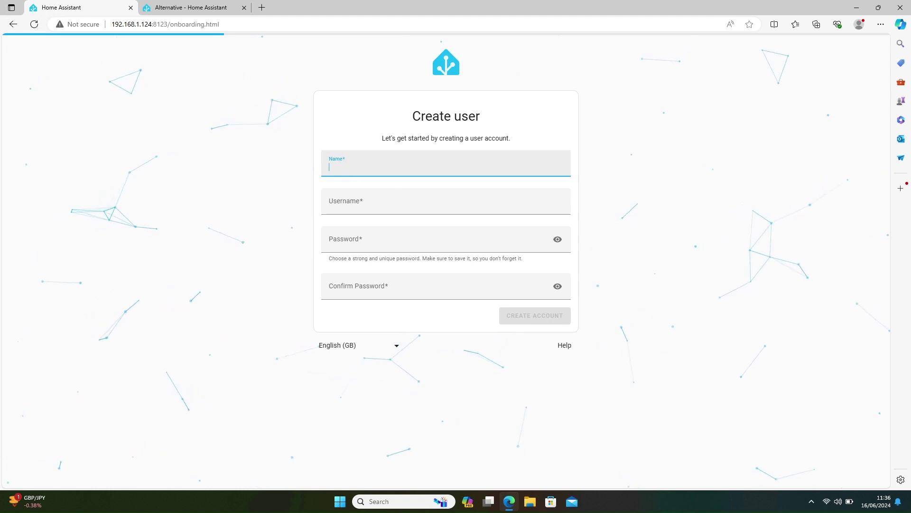
pyautogui.write('97thetechgeek')
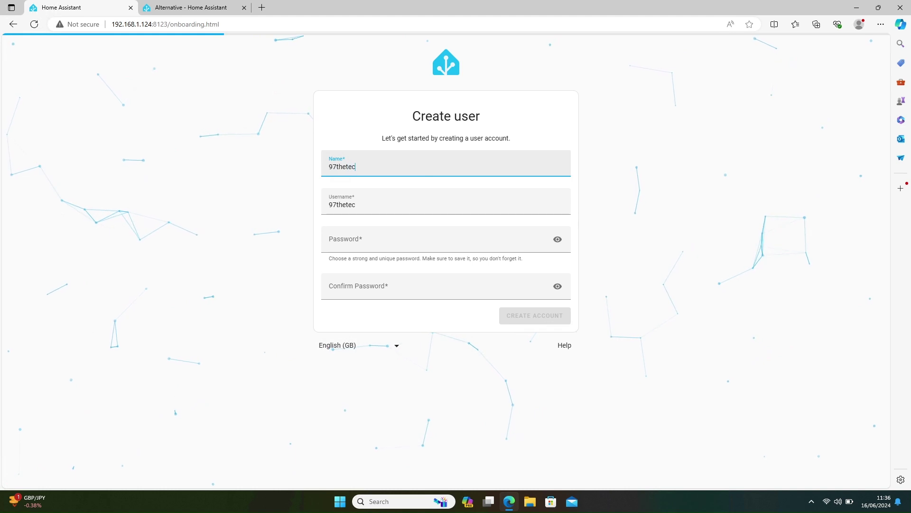
pyautogui.press('Tab')
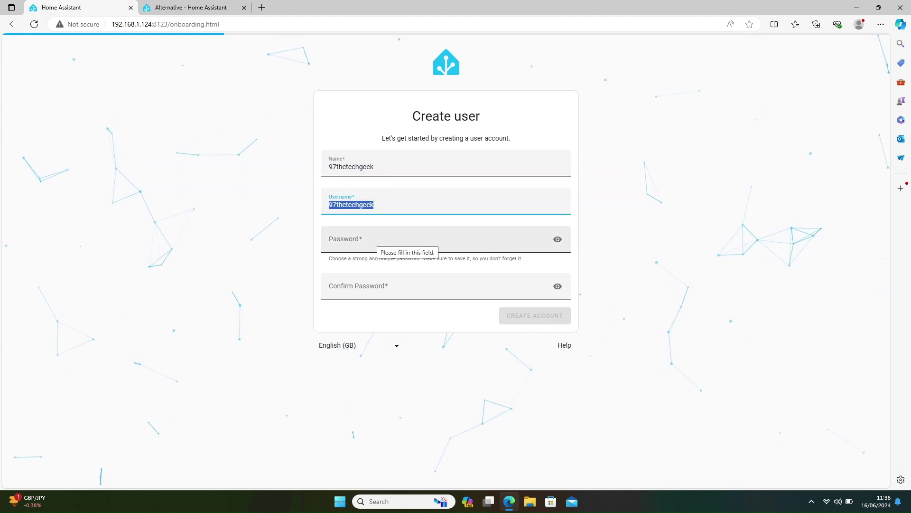
pyautogui.press('Tab')
pyautogui.write('•••••••')
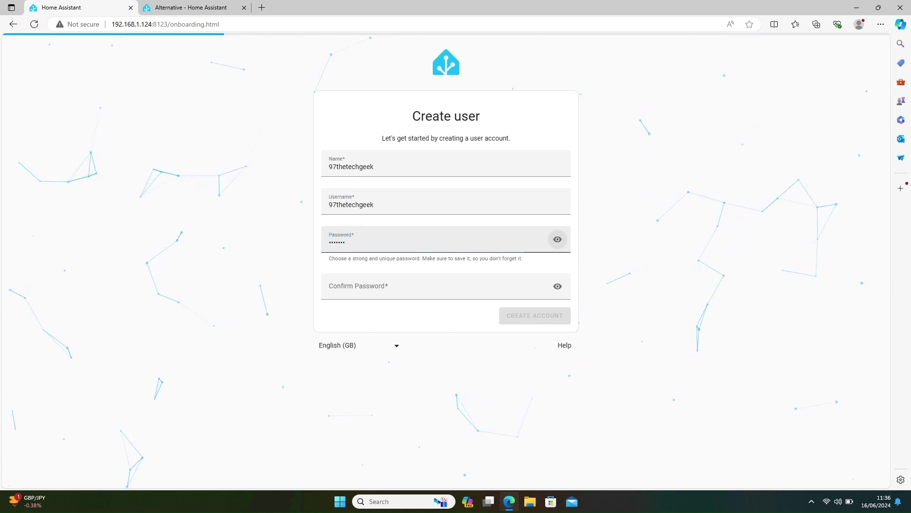
pyautogui.press('Tab')
pyautogui.write('•••••••')
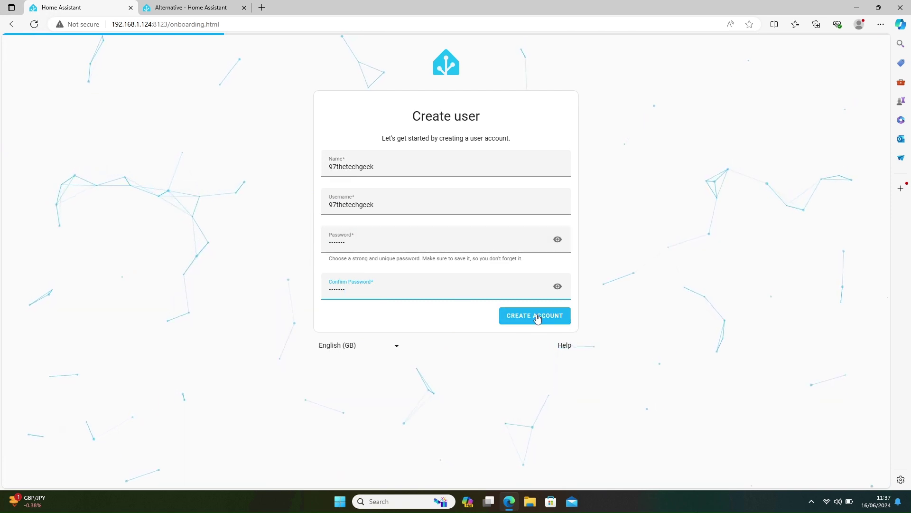
pyautogui.click(535, 315)
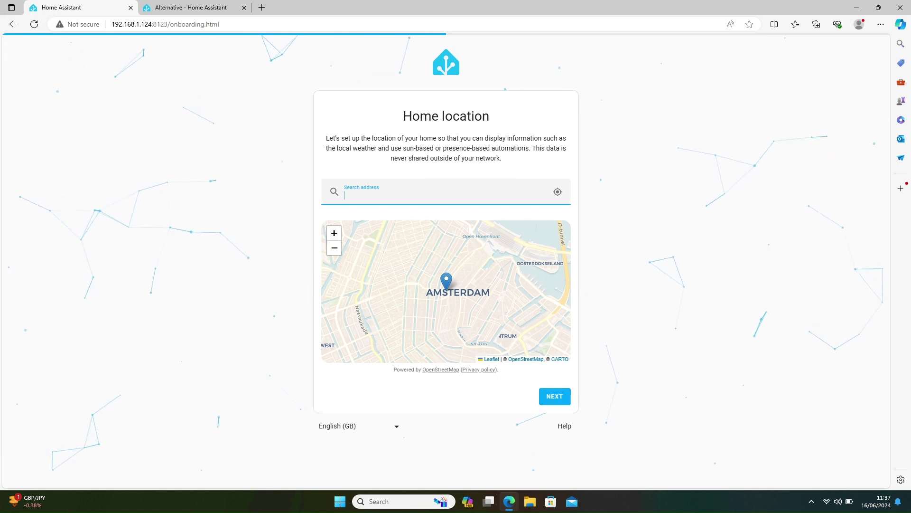
# - Accept the default Amsterdam home location and set the home's country to United Kingdom
pyautogui.moveTo(394, 148); pyautogui.dragTo(534, 163)
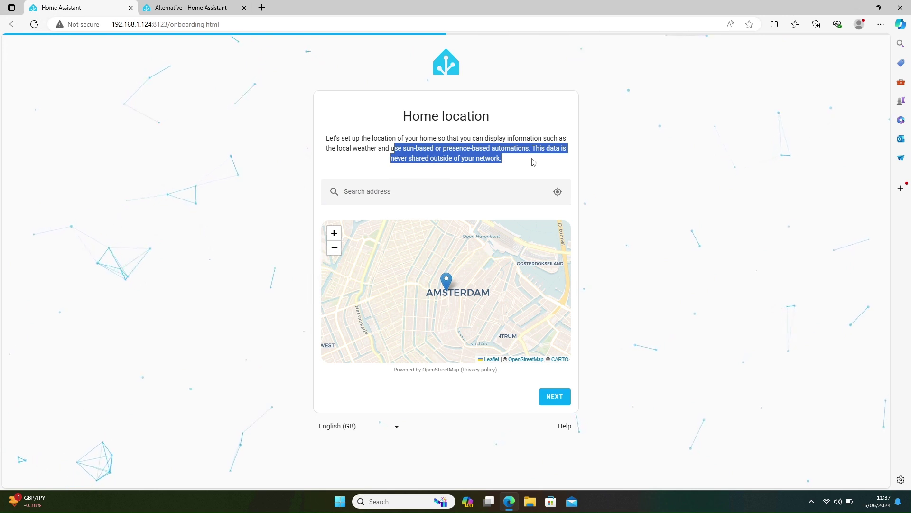
pyautogui.click(553, 396)
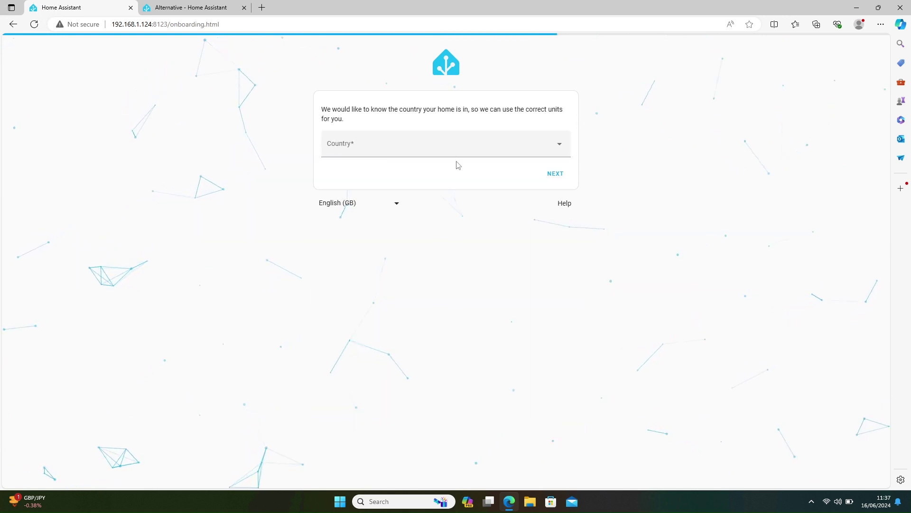
pyautogui.click(448, 148)
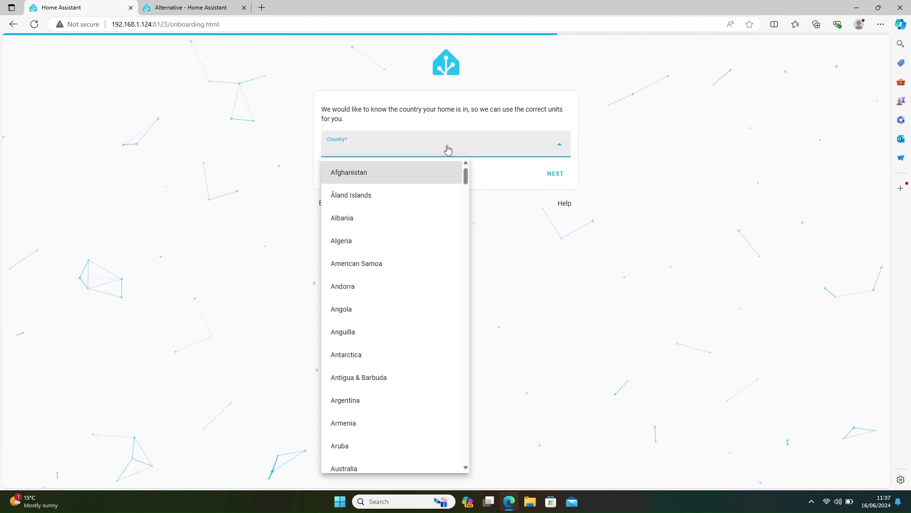
pyautogui.press('u')
pyautogui.press('n')
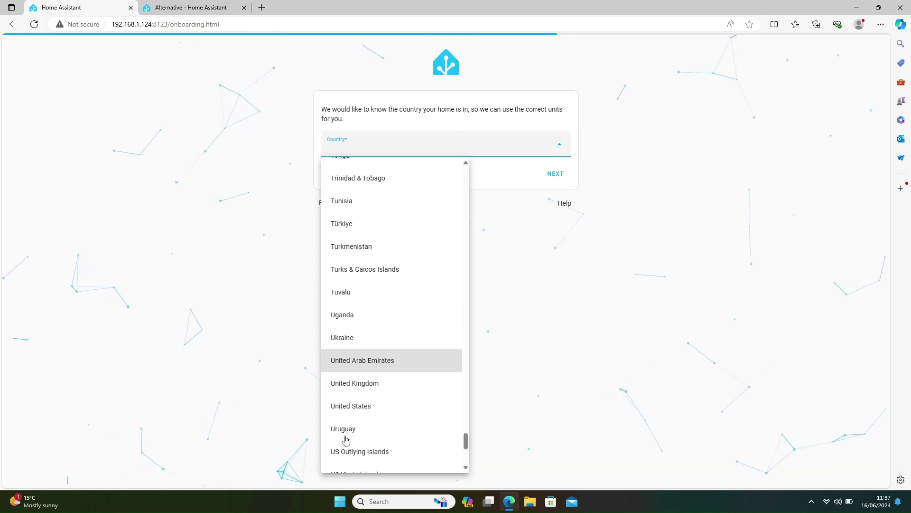
pyautogui.click(358, 383)
pyautogui.click(554, 174)
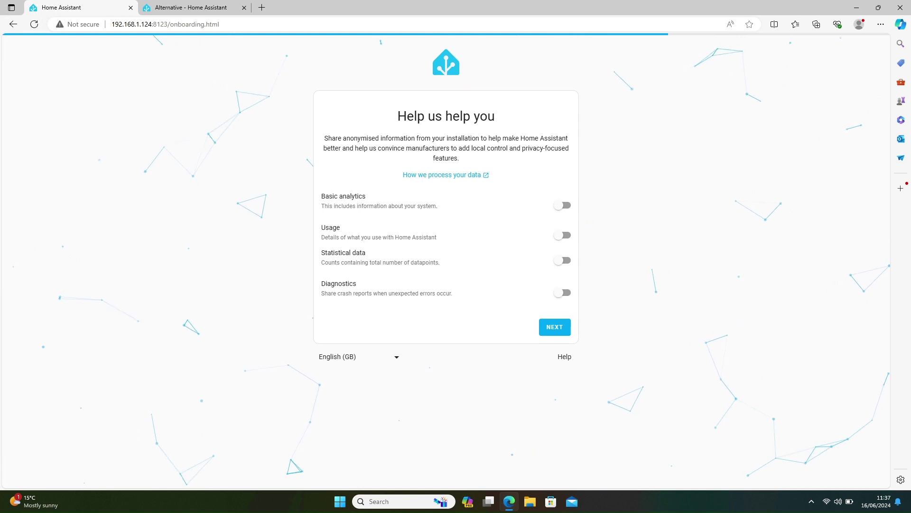
# - Enable sharing of basic analytics, usage, statistical data and diagnostics, and continue the onboarding
pyautogui.click(567, 206)
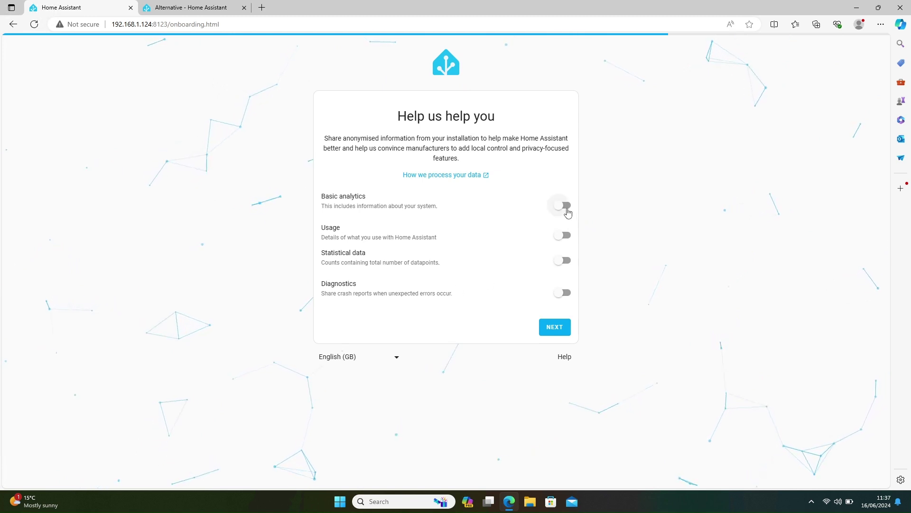
pyautogui.click(567, 235)
pyautogui.click(567, 261)
pyautogui.click(568, 299)
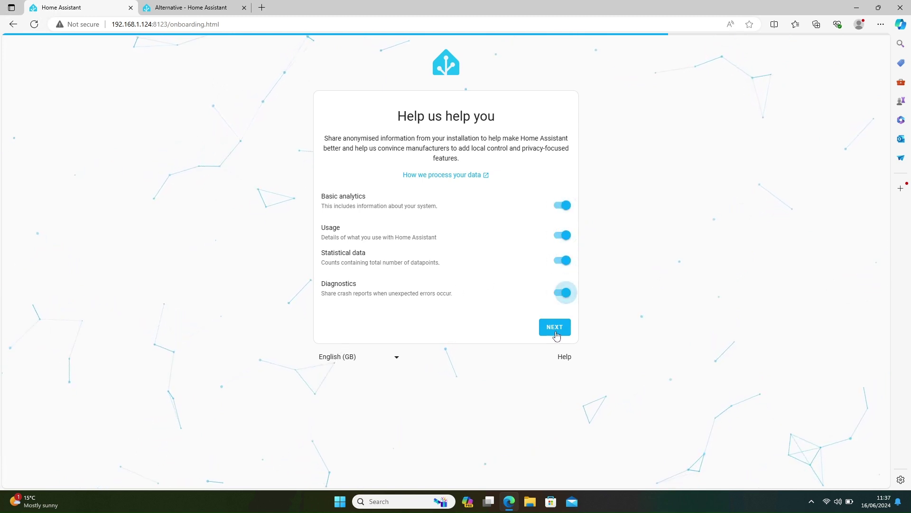
pyautogui.click(554, 328)
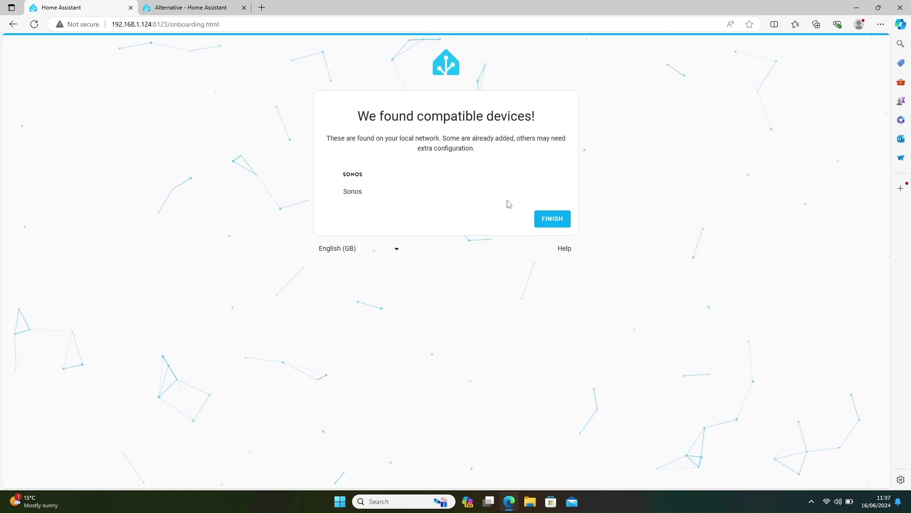
# - Review the compatible devices found on the local network and finish the onboarding
pyautogui.moveTo(315, 116); pyautogui.dragTo(449, 215)
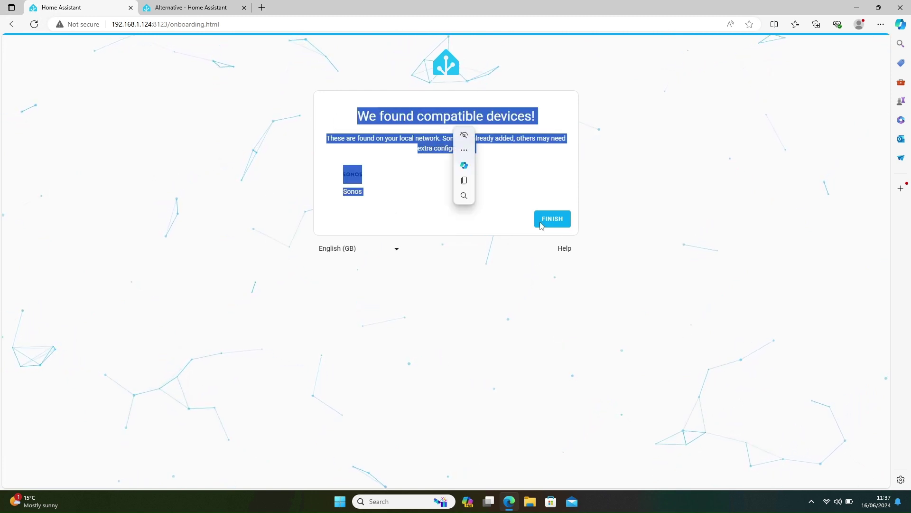
pyautogui.click(407, 224)
pyautogui.click(564, 222)
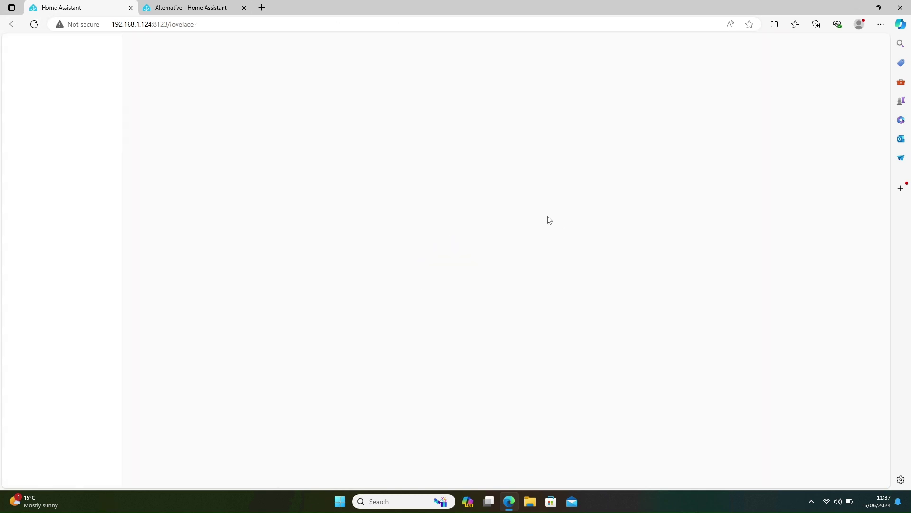